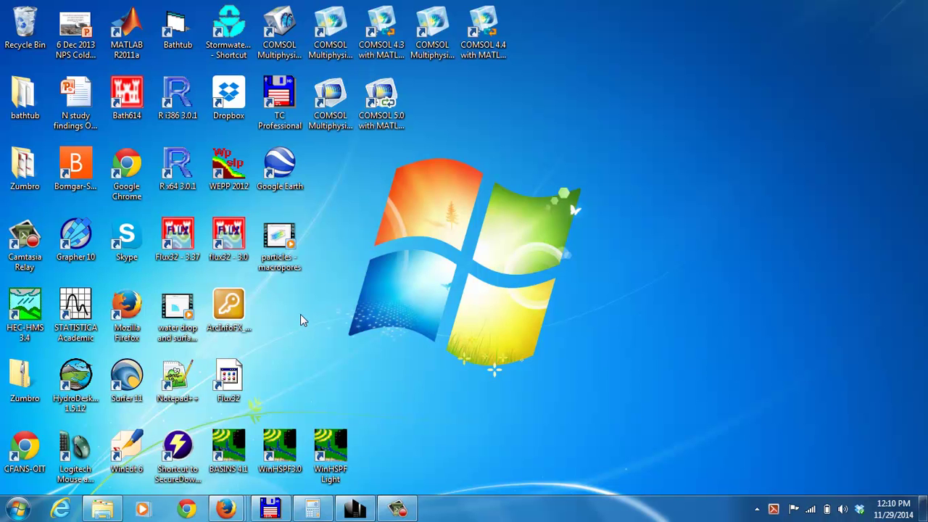
- Launch Flux32 from its desktop shortcut and dismiss the Welcome disclaimer
double_click(180, 235)
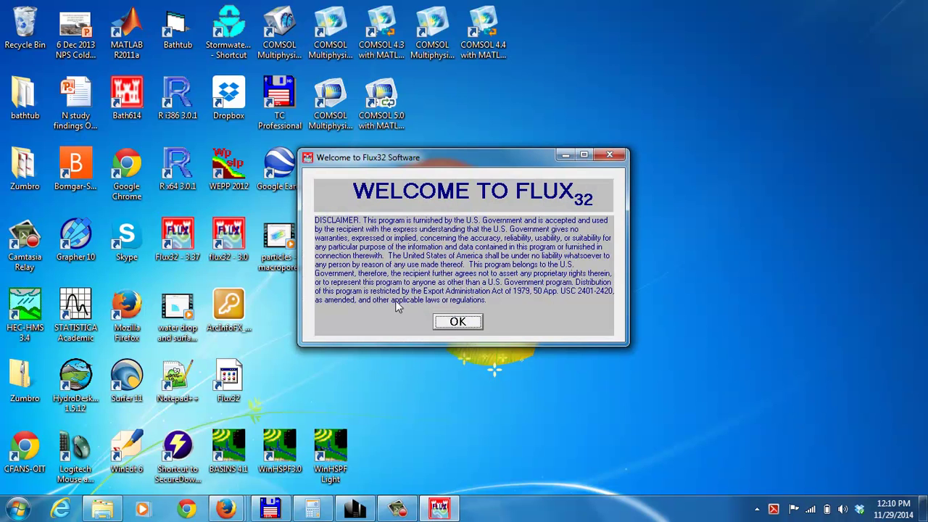
left_click(447, 327)
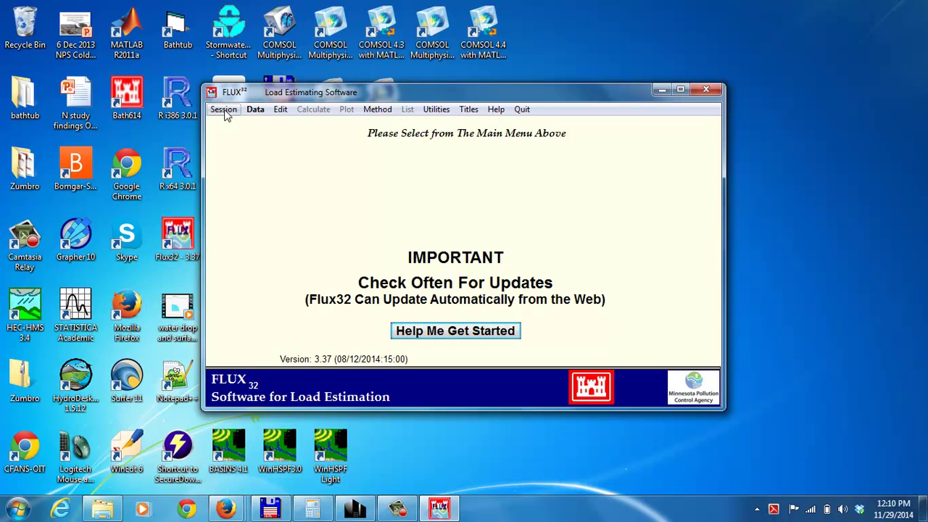
- Resume the saved 'cannon river baseflow' session, keeping its units and ignoring flow gaps
left_click(225, 110)
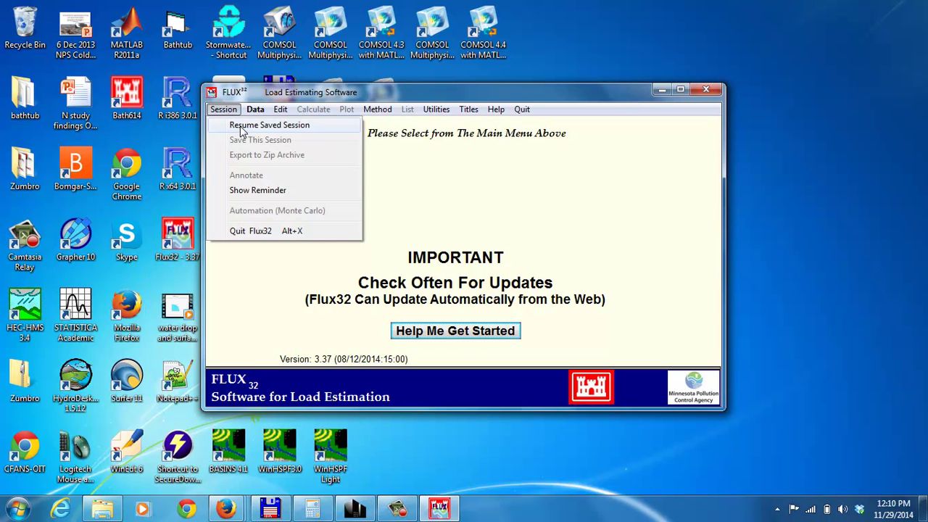
left_click(243, 125)
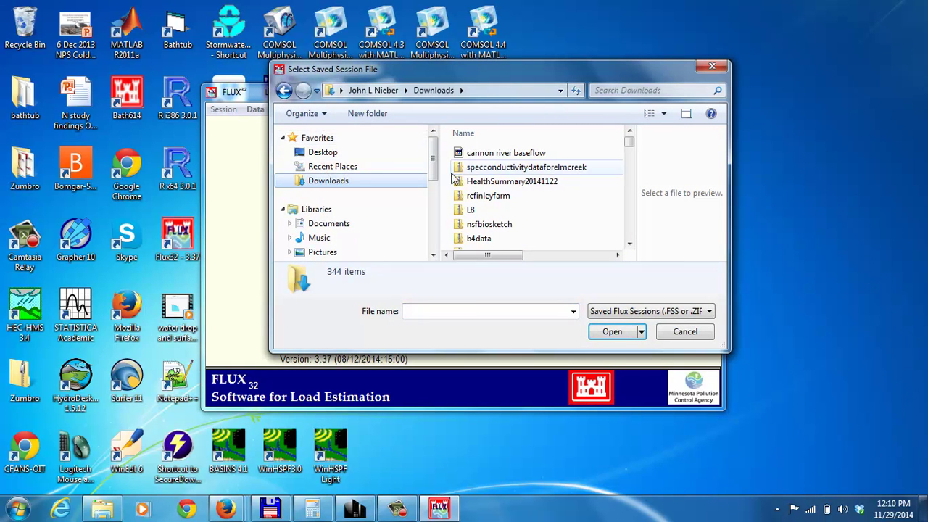
left_click(480, 155)
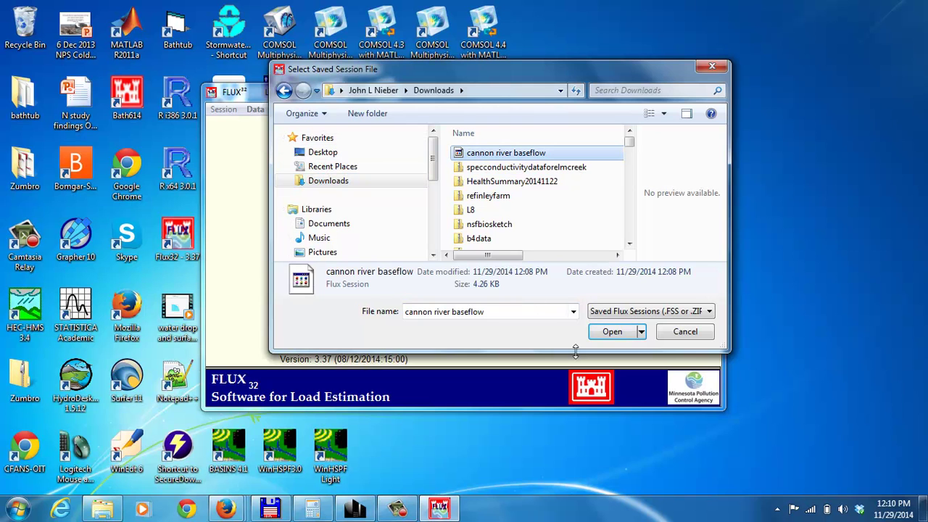
left_click(610, 332)
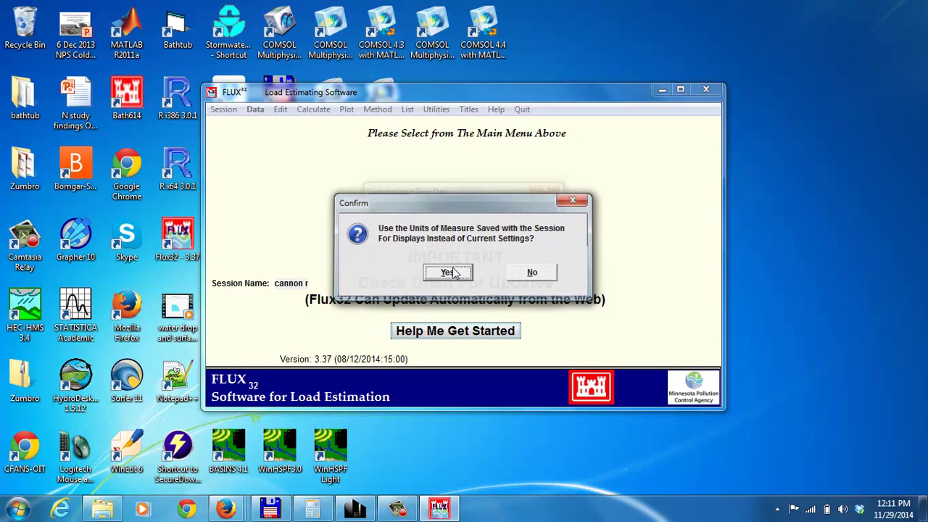
left_click(451, 273)
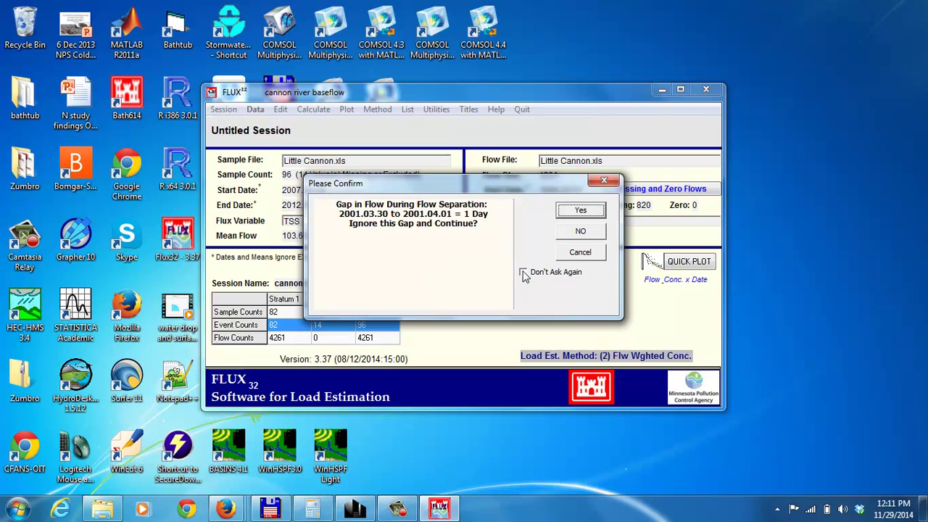
left_click(523, 274)
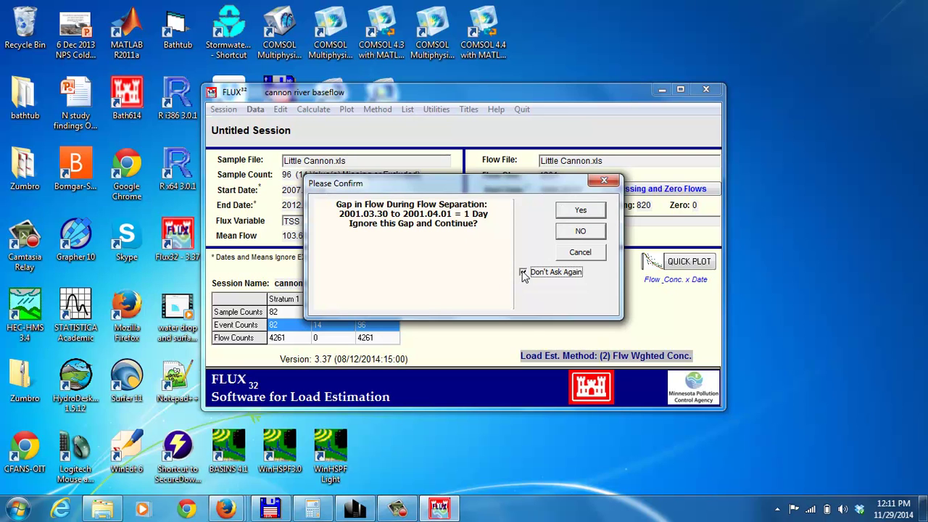
left_click(570, 216)
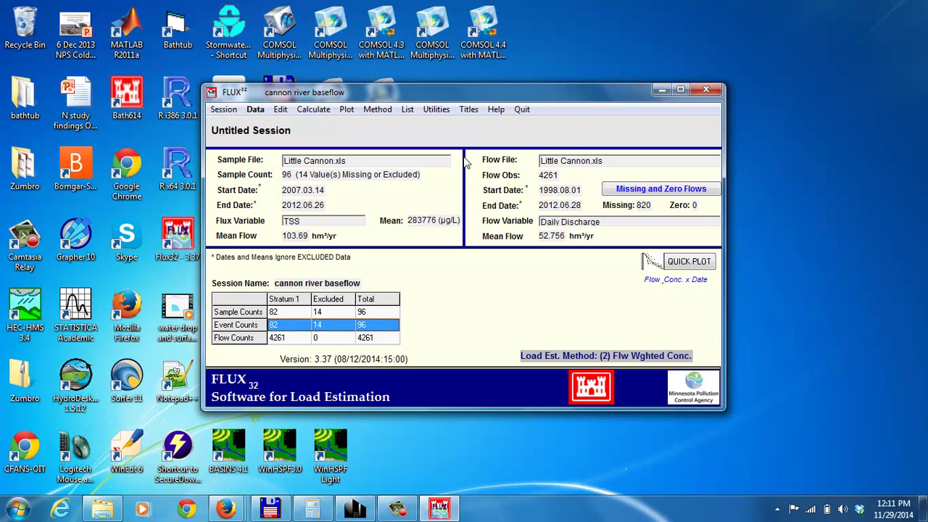
- Run Local Minimum flow separation with the drainage area changed from 160 to 204 km2
left_click(315, 110)
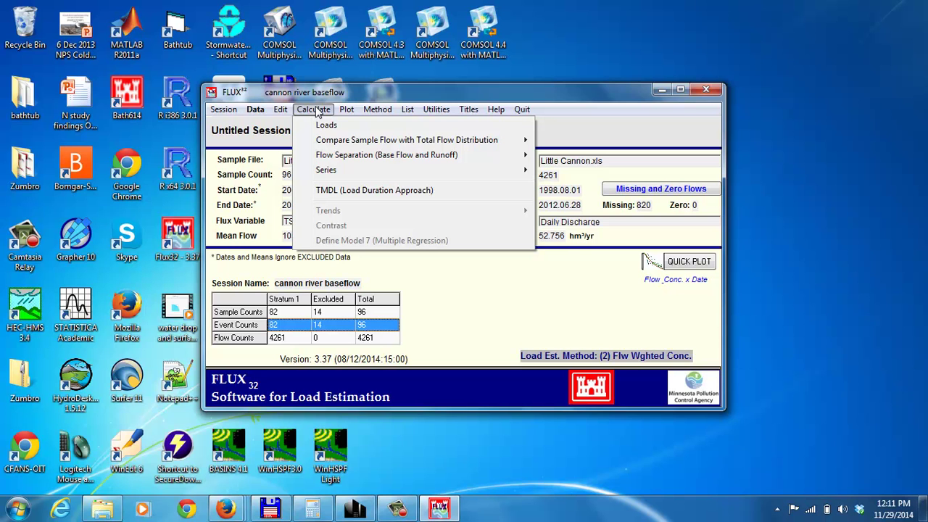
mouse_move(326, 159)
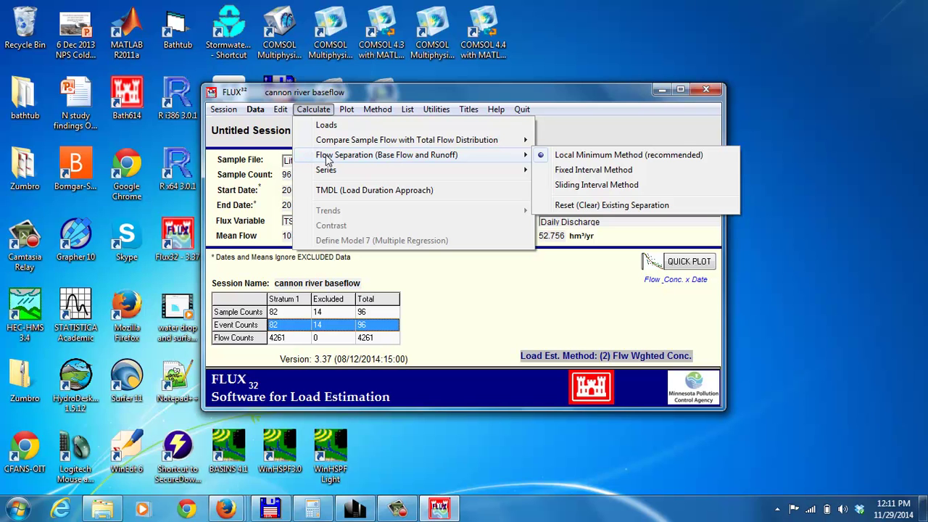
left_click(568, 158)
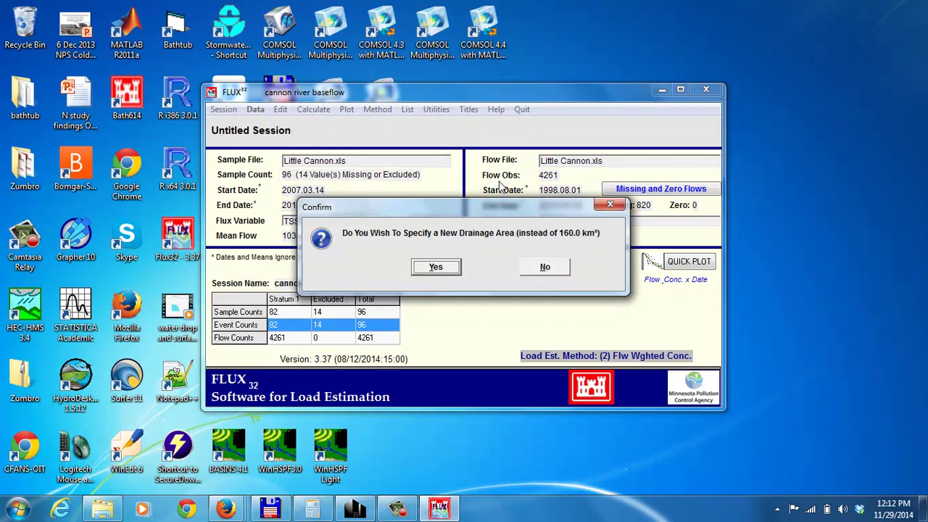
left_click(434, 268)
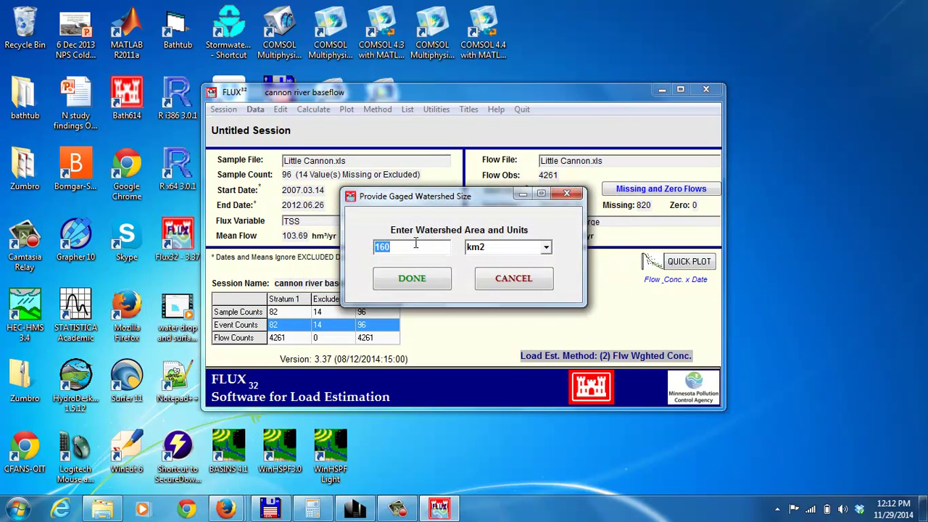
key("BackSpace")
type("204")
left_click(407, 279)
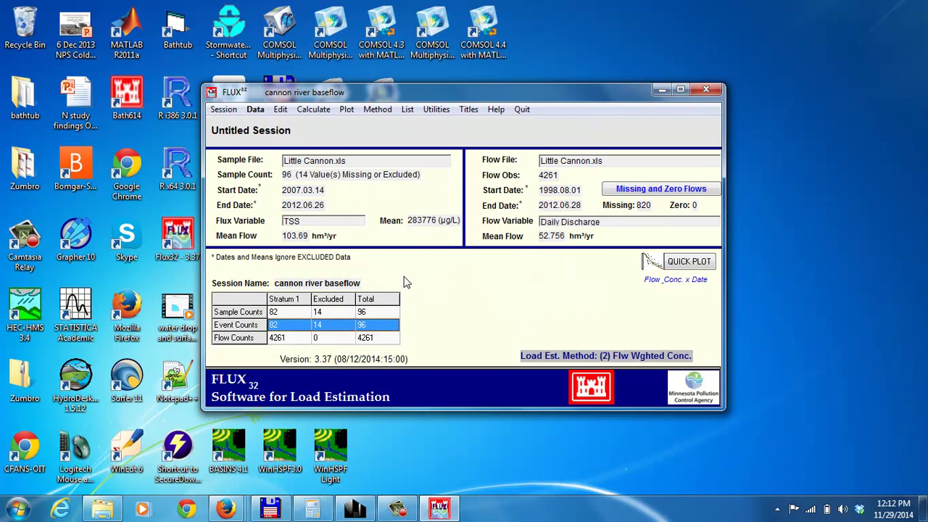
- Plot the Baseflow Separation graph for LITTLE CANNON FLOW (CFS), then close it
left_click(345, 109)
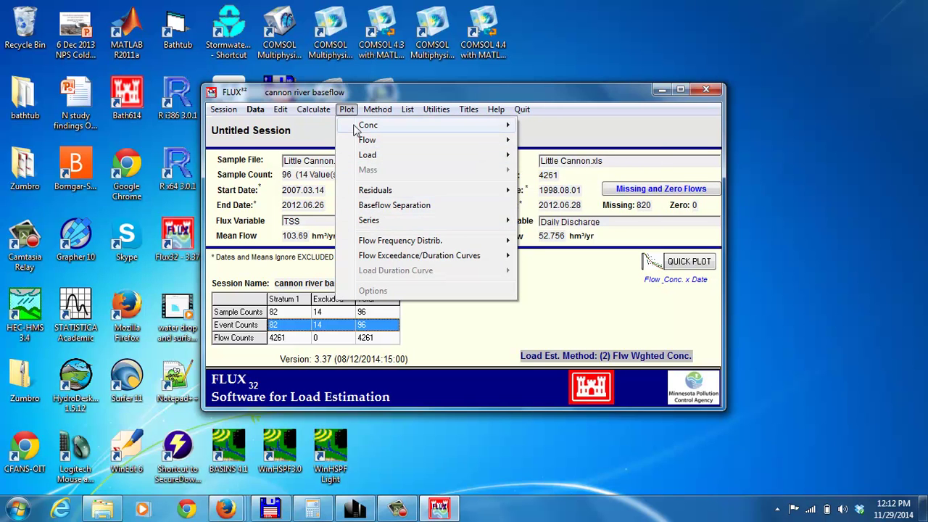
mouse_move(365, 141)
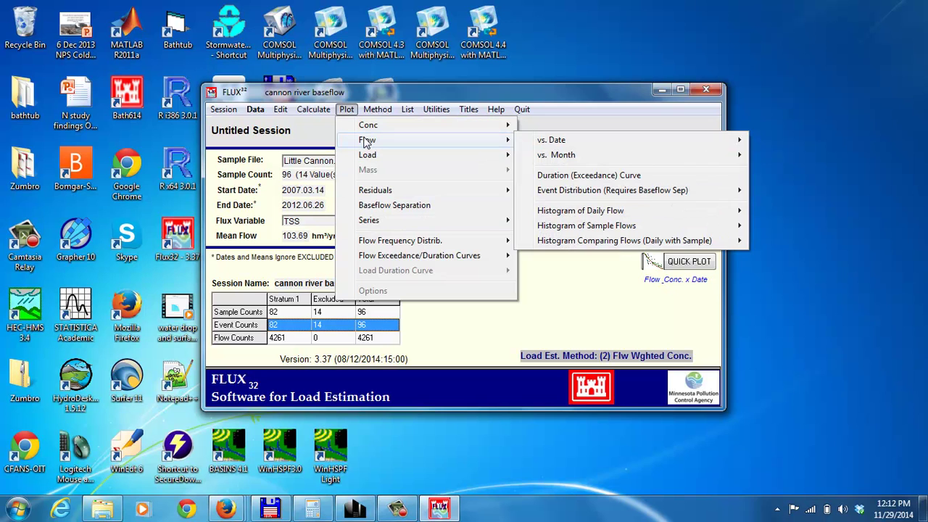
mouse_move(571, 191)
left_click(384, 209)
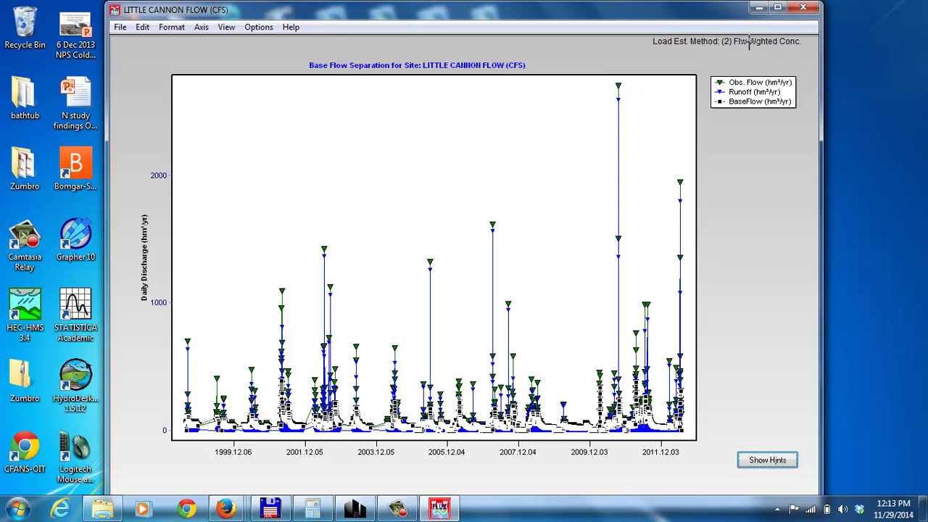
left_click(803, 9)
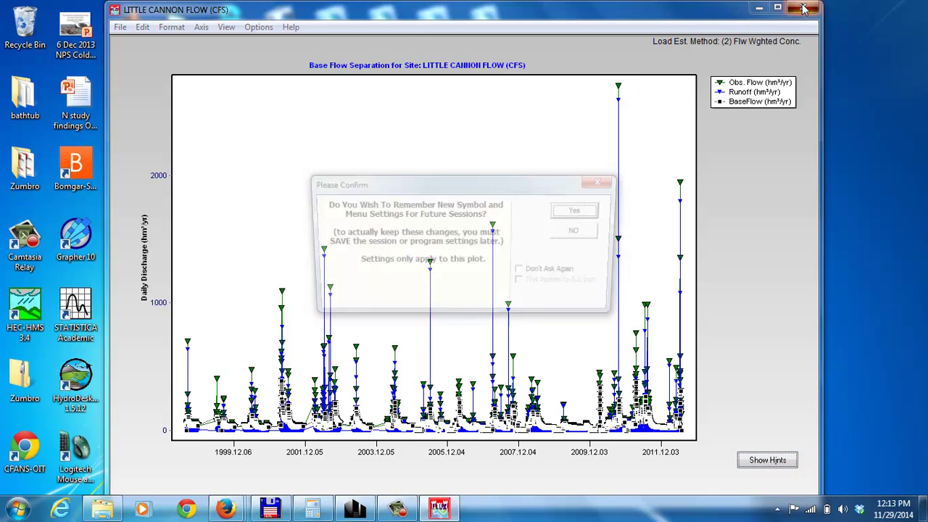
- Decline remembering plot settings and list the Hydrology Base Flow Separation table
left_click(570, 236)
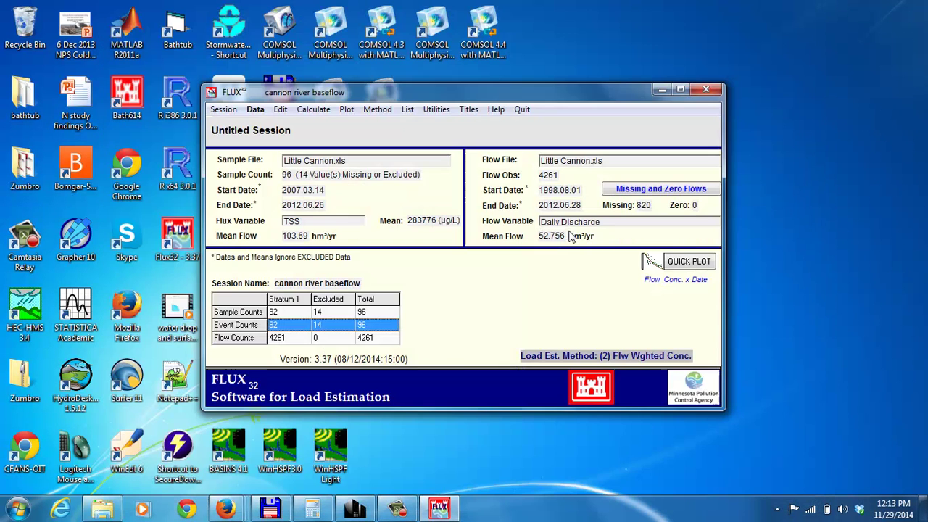
left_click(407, 110)
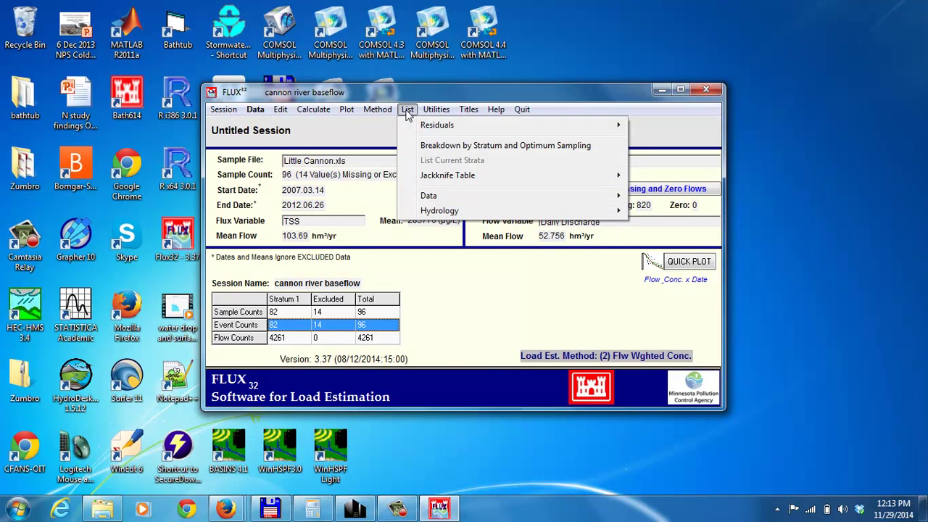
mouse_move(434, 212)
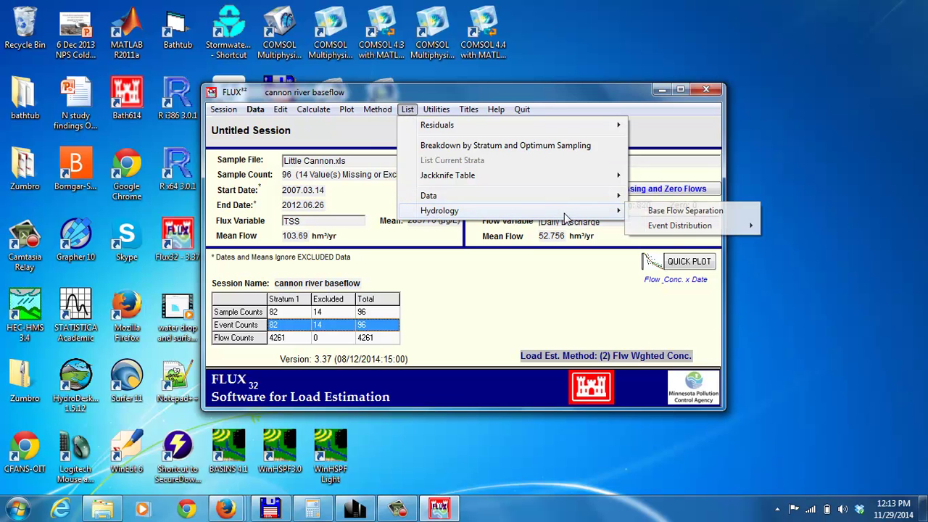
left_click(652, 216)
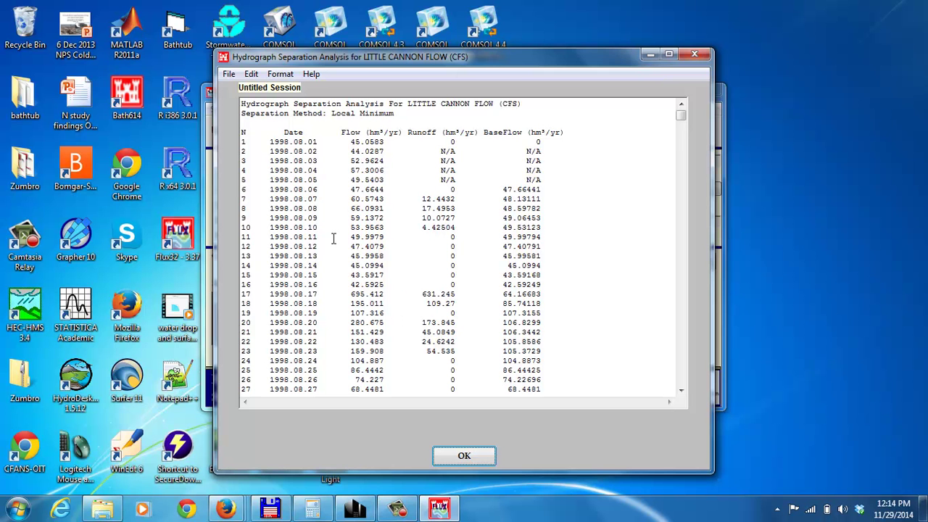
- Check the listing totals (4261 days, BFI 0.721, 204 km2), return to the top, and open File
left_click_drag(681, 117, 670, 397)
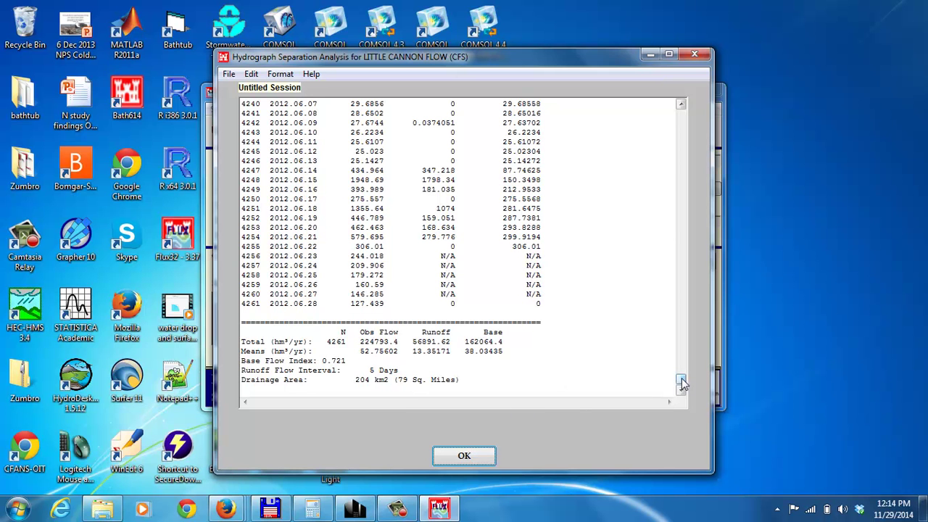
left_click_drag(681, 382, 677, 108)
left_click(229, 74)
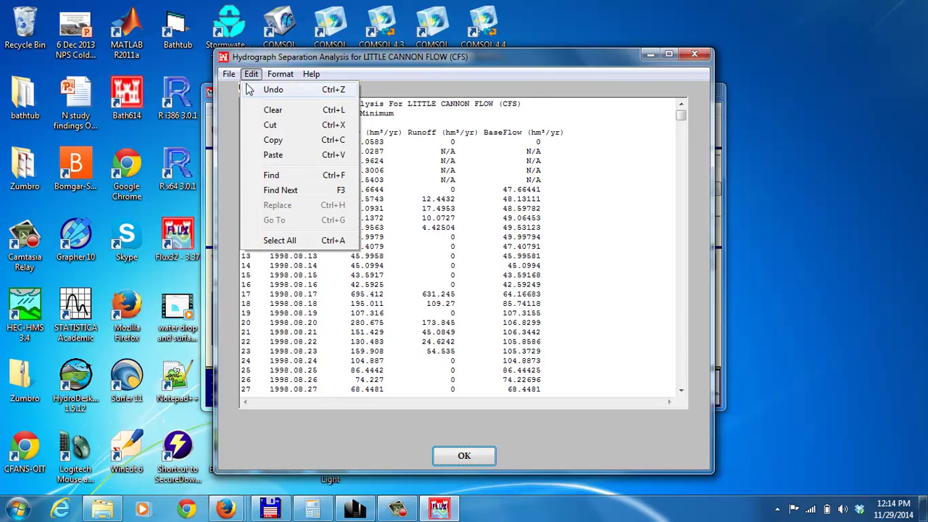
- Save the results as comma-delimited file 'little cannon baseflow' in Downloads
mouse_move(248, 90)
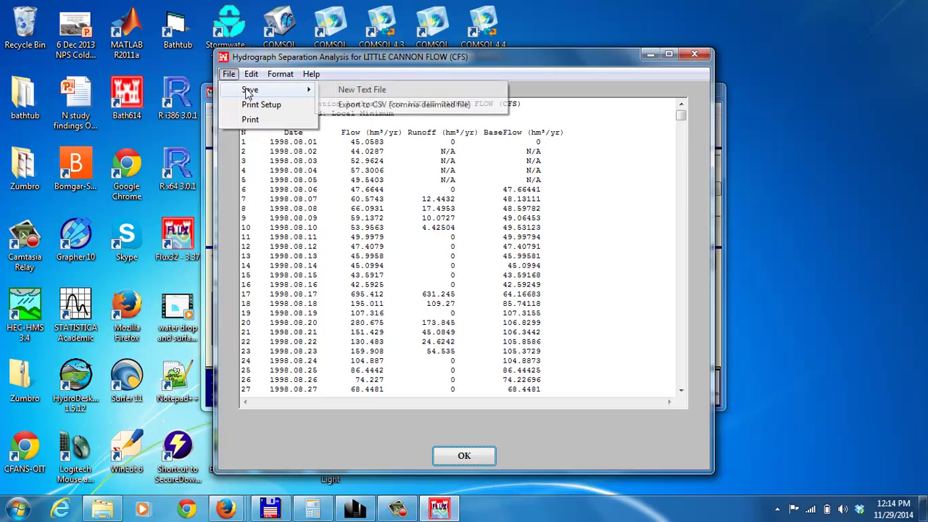
left_click(358, 106)
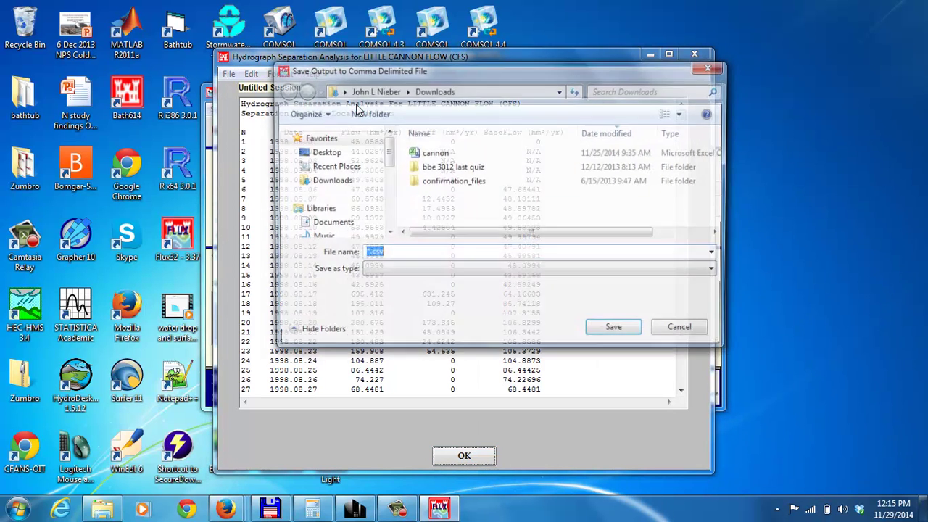
left_click(327, 182)
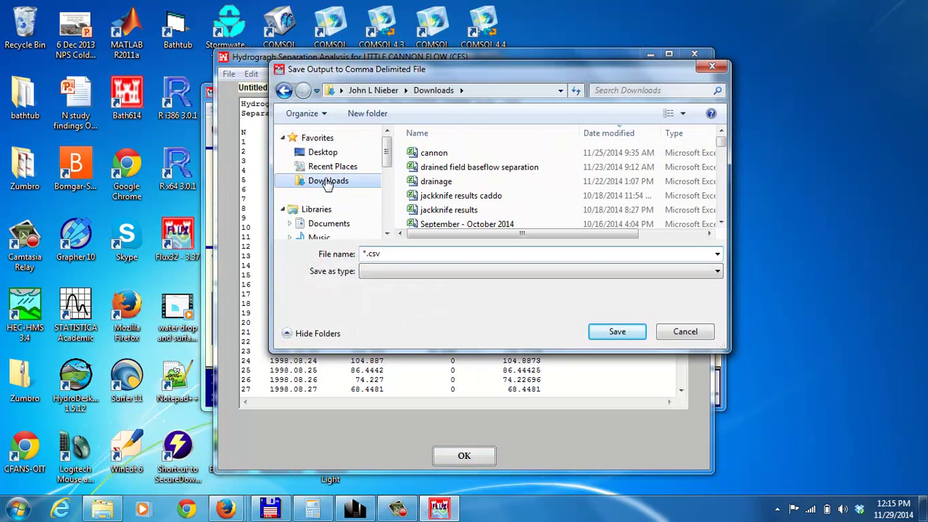
double_click(387, 254)
type("little")
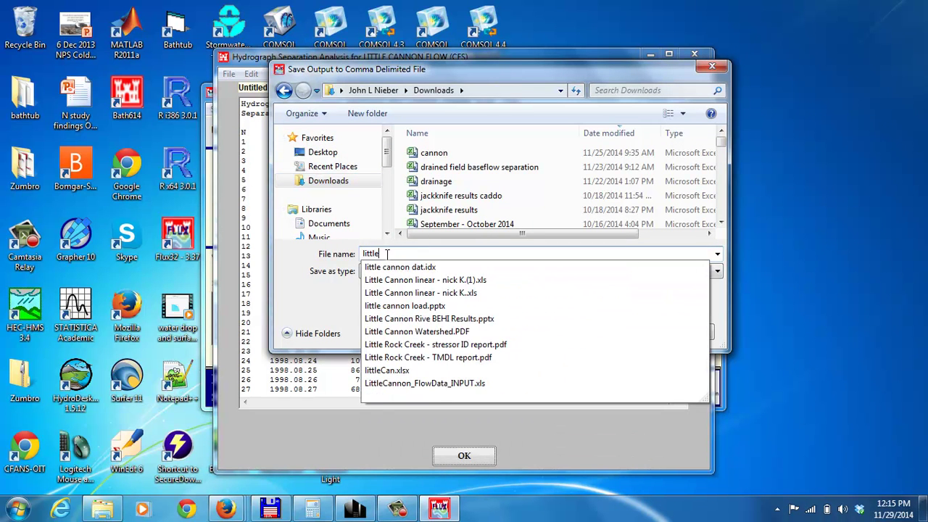
type(" cannon baselo")
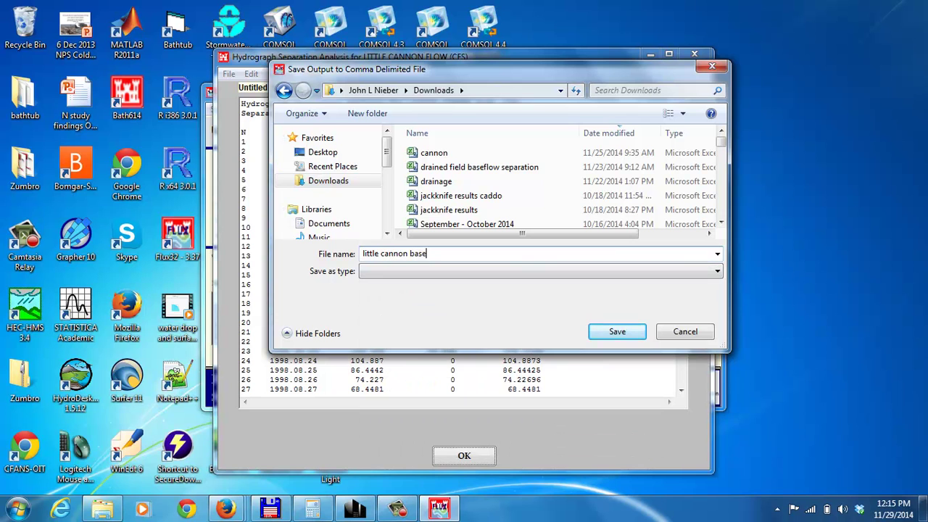
key("BackSpace")
key("BackSpace")
type("flow")
left_click(617, 337)
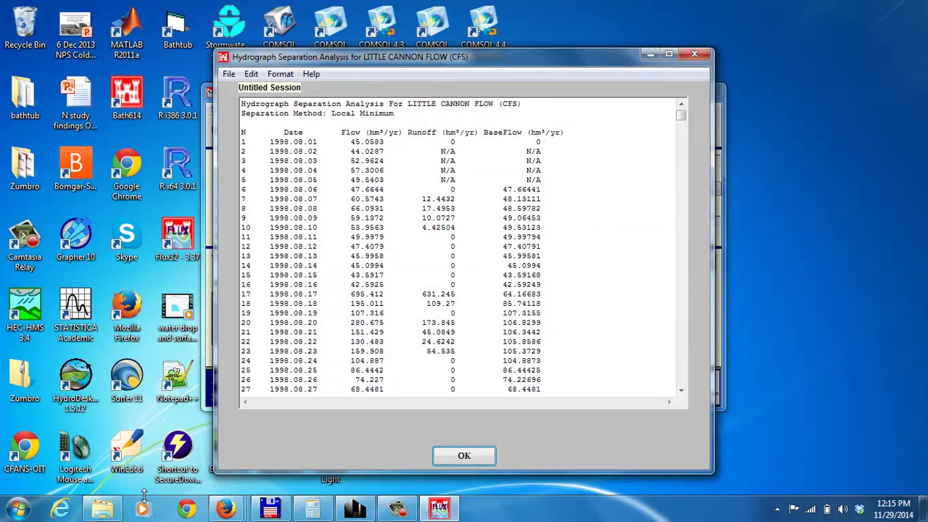
- Open 'little cannon baseflow' from Downloads in Excel via Windows Explorer
left_click(104, 511)
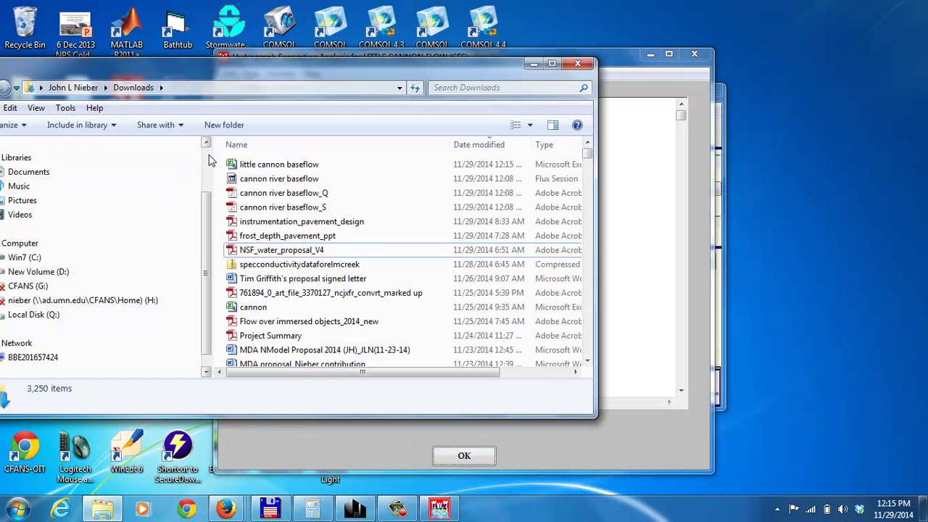
double_click(266, 165)
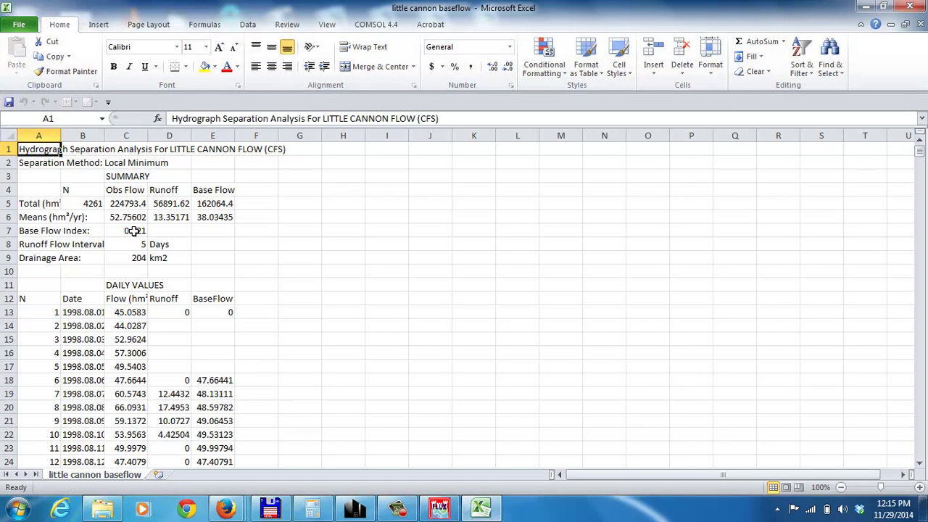
- Widen the Date column, review column E baseflow values, and select B13 (1998.08.01)
left_click_drag(104, 134, 109, 135)
left_click(220, 380)
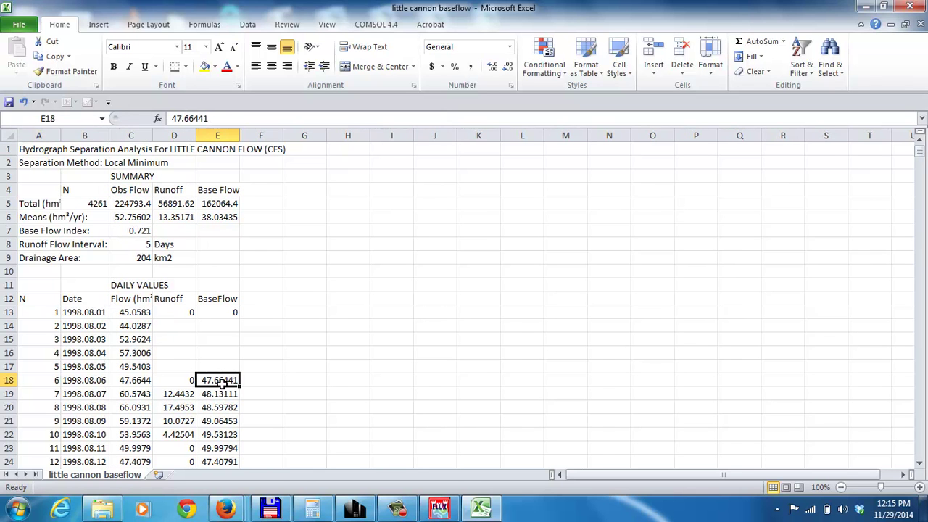
key("Down")
key("Down")
key("Down")
key("Down")
key("Up")
key("Up")
key("Up")
key("Up")
key("Up")
key("Up")
key("Up")
key("Up")
key("Up")
key("Up")
key("Up")
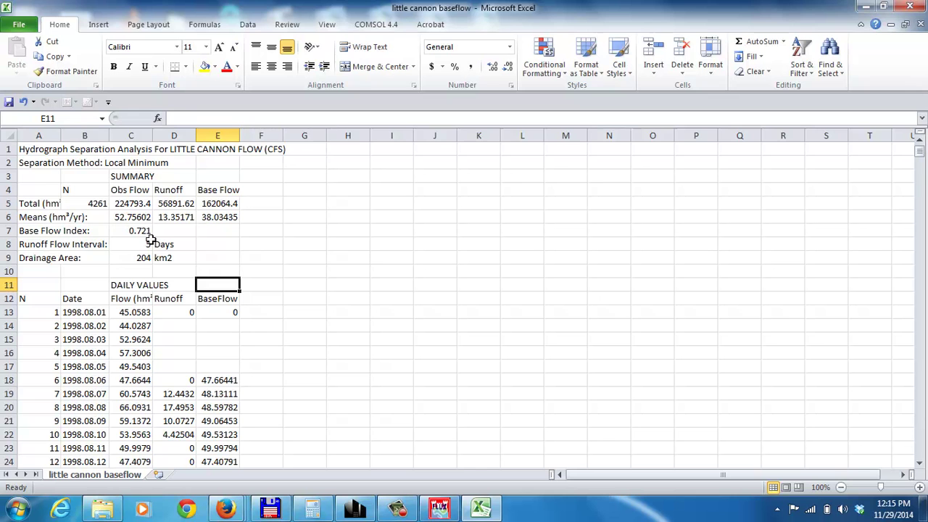
left_click(78, 312)
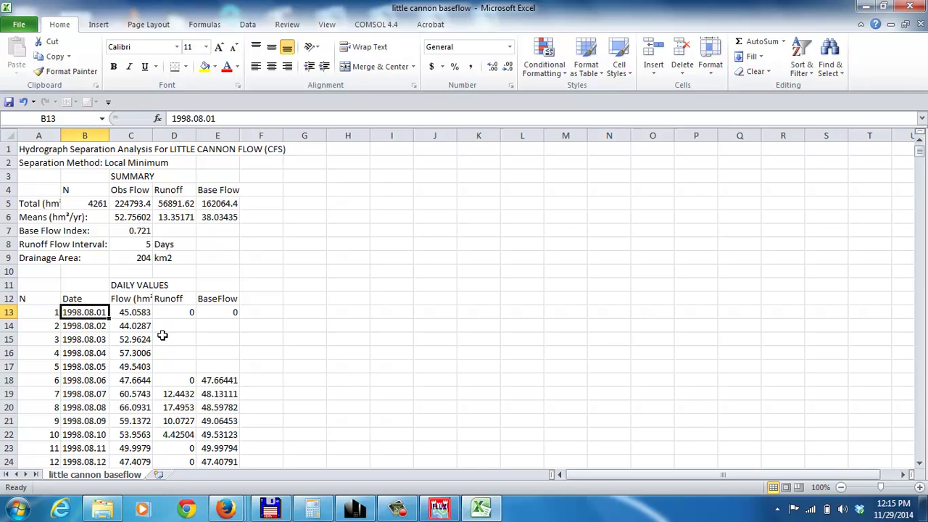
- Apply the first Date format to cell B13 through Format Cells
left_click(511, 86)
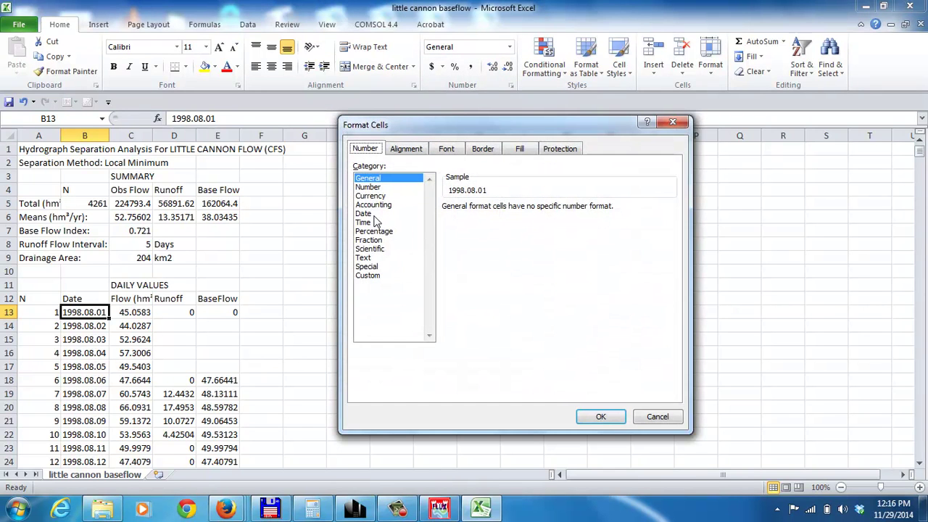
left_click(380, 213)
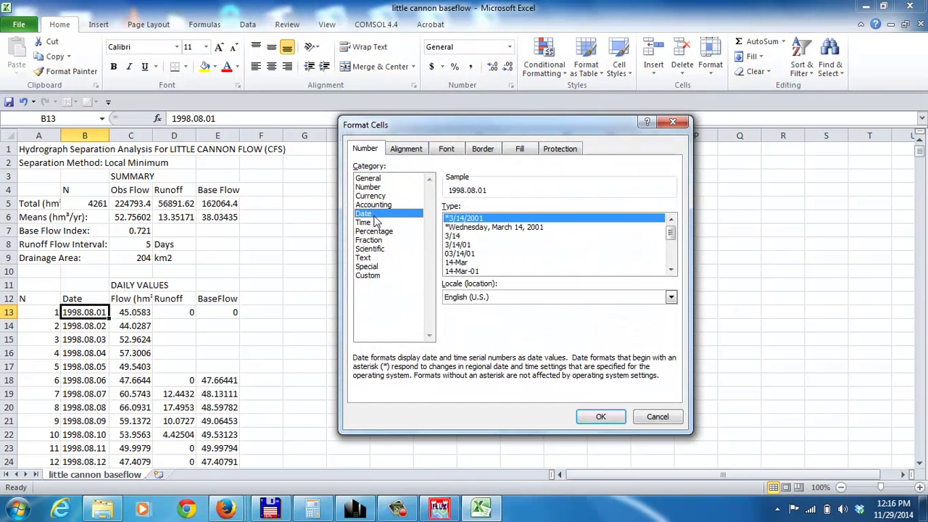
double_click(459, 220)
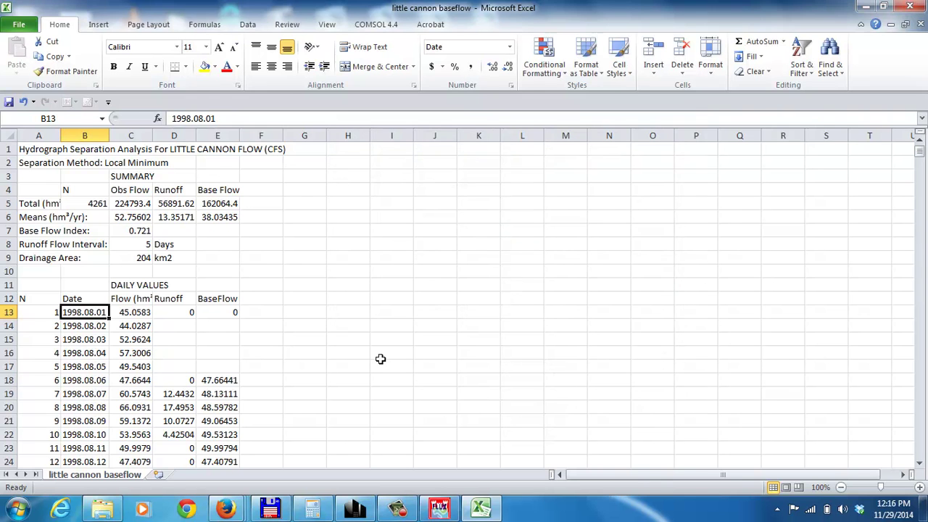
- Re-enter B13 as the date 1/8/1998 and move down to B14
type("1/8/")
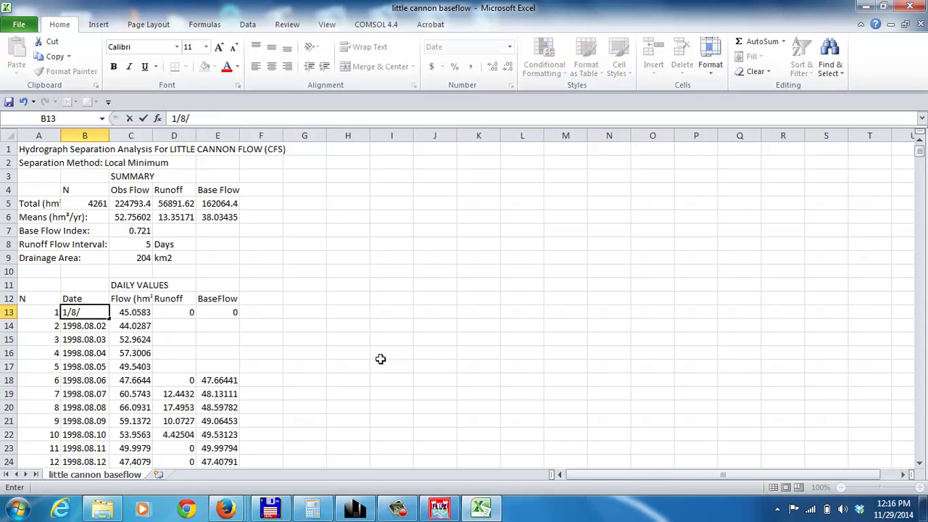
type("1998")
key("BackSpace")
type("8")
key("Return")
key("Up")
key("Down")
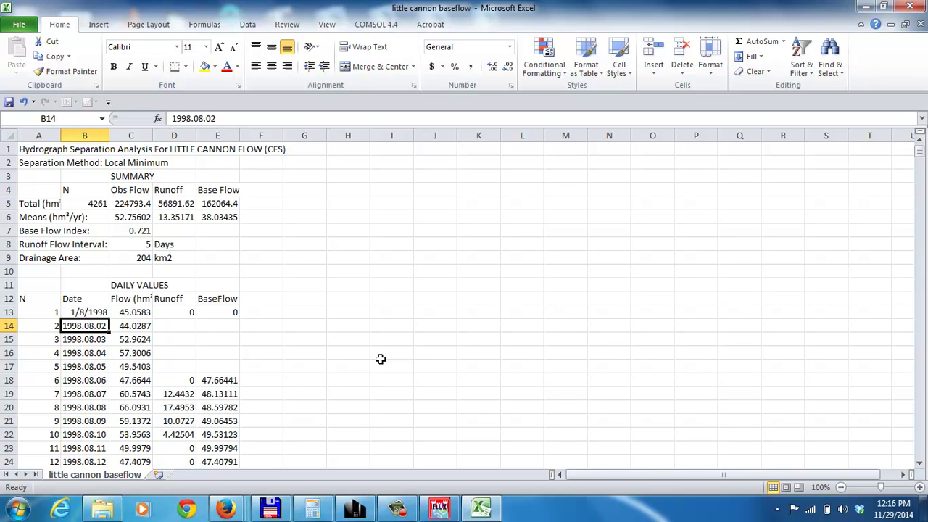
- Enter the next-day formula =B13+1 in B14 and copy it
type("=")
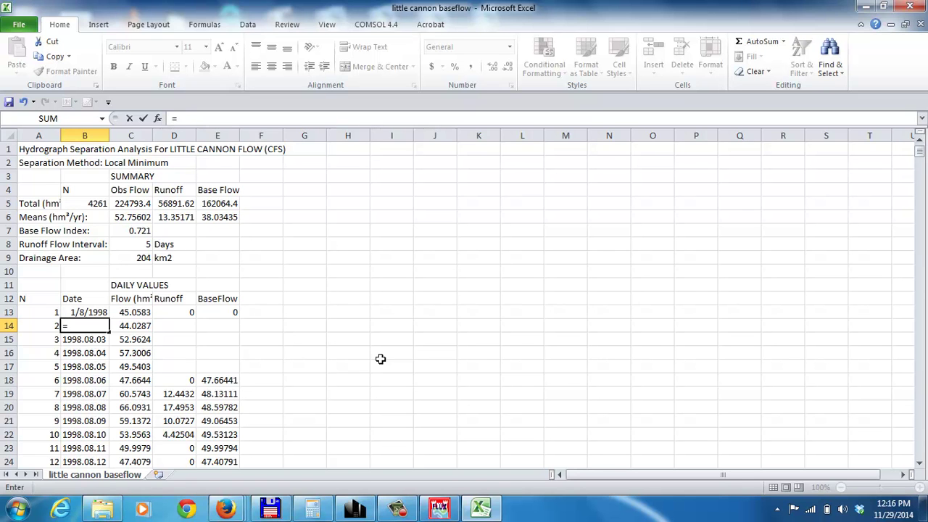
type("b13+")
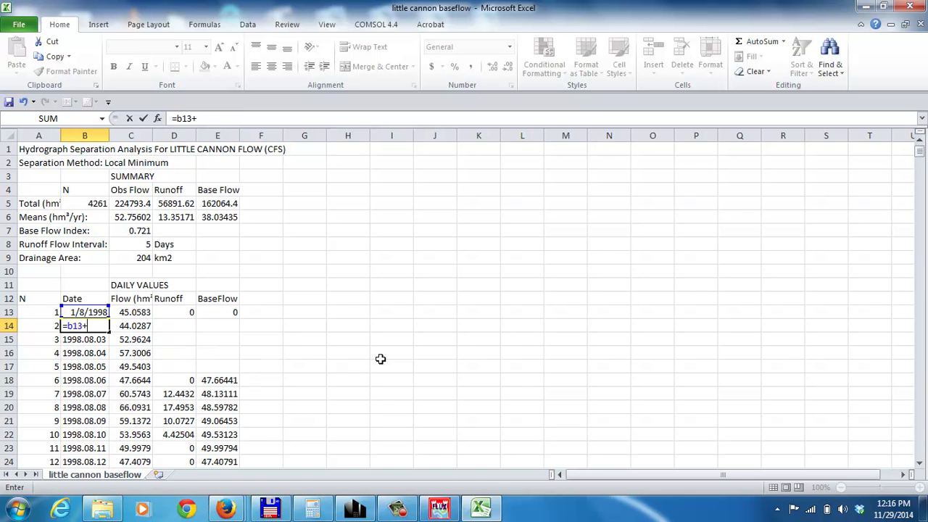
type("1")
key("Return")
key("Up")
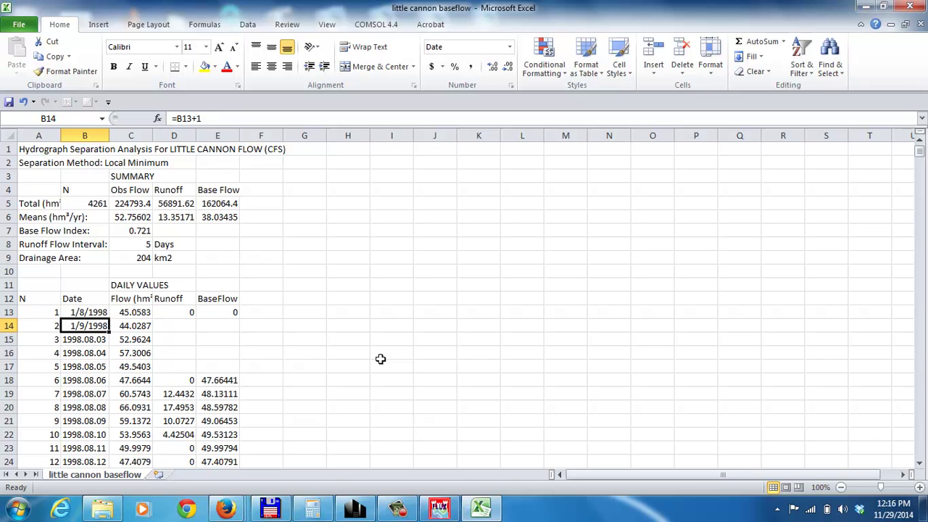
key("ctrl+c")
key("Down")
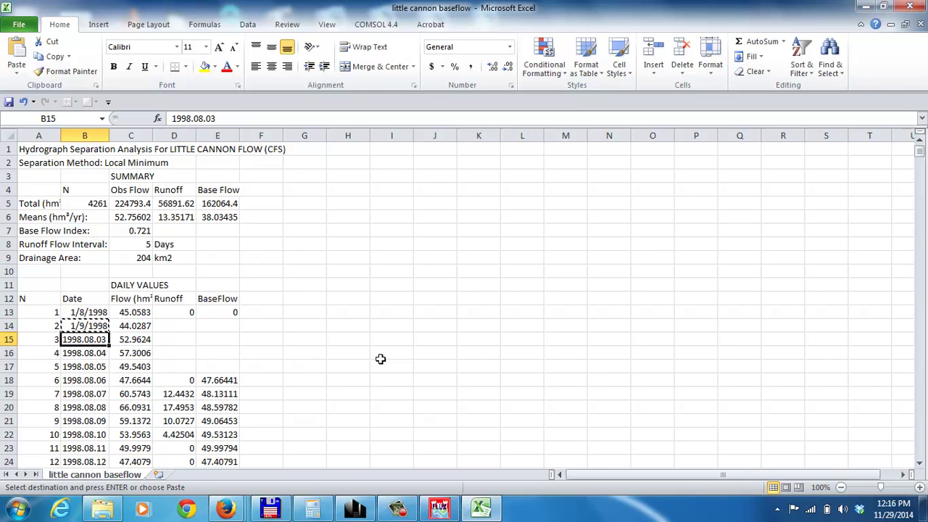
- Extend the selection from B15 down column B to about row 1071 as the paste range
key("shift+Down")
key("shift+Down")
key("shift+Down")
key("shift+Down")
key("shift+Down")
key("shift+Down")
key("shift+Down")
key("shift+Down")
key("shift+Down")
key("shift+Down")
key("shift+Down")
key("shift+Down")
key("shift+Down")
key("shift+Down")
key("shift+Down")
key("shift+Down")
key("shift+Down")
key("shift+Down")
key("shift+Down")
key("shift+Down")
key("shift+Down")
key("shift+Down")
key("shift+Down")
key("shift+Down")
key("shift+Down")
key("shift+Down")
key("shift+Down")
key("shift+Down")
key("shift+Down")
key("shift+Down")
key("shift+Down")
key("shift+Down")
key("shift+Down")
key("shift+Down")
key("shift+Down")
key("shift+Down")
key("shift+Down")
key("shift+Down")
key("shift+Down")
key("shift+Down")
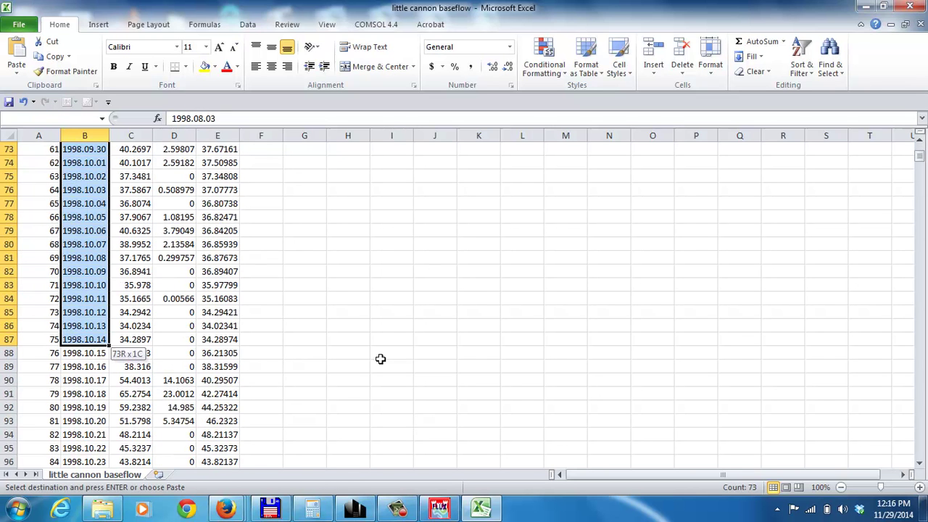
key("shift+Down")
key("shift+Down")
key("shift+Down")
key("shift+Down")
key("shift+Down")
key("shift+Down")
key("shift+Down")
key("shift+Down")
key("shift+Down")
key("shift+Down")
key("shift+Down")
key("shift+Down")
key("shift+Down")
key("shift+Down")
key("shift+Down")
key("shift+Down")
key("shift+Down")
key("shift+Down")
key("shift+Down")
key("shift+Down")
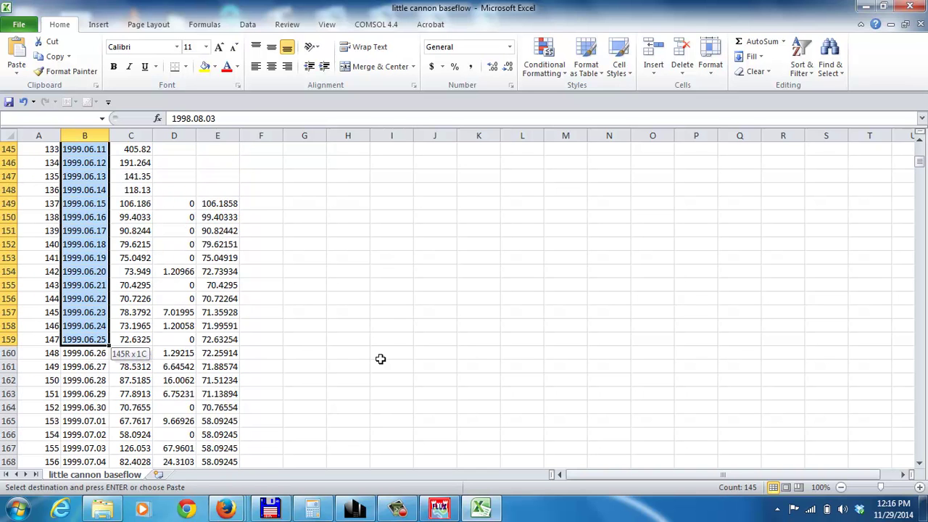
key("shift+Down")
key("shift+Down")
key("shift+Down")
key("shift+Down")
key("shift+Down")
key("shift+Down")
key("shift+Down")
key("shift+Down")
key("shift+Down")
key("shift+Down")
key("shift+Down")
key("shift+Down")
key("shift+Down")
key("shift+Down")
key("shift+Down")
key("shift+Down")
key("shift+Down")
key("shift+Down")
key("shift+Down")
key("shift+Down")
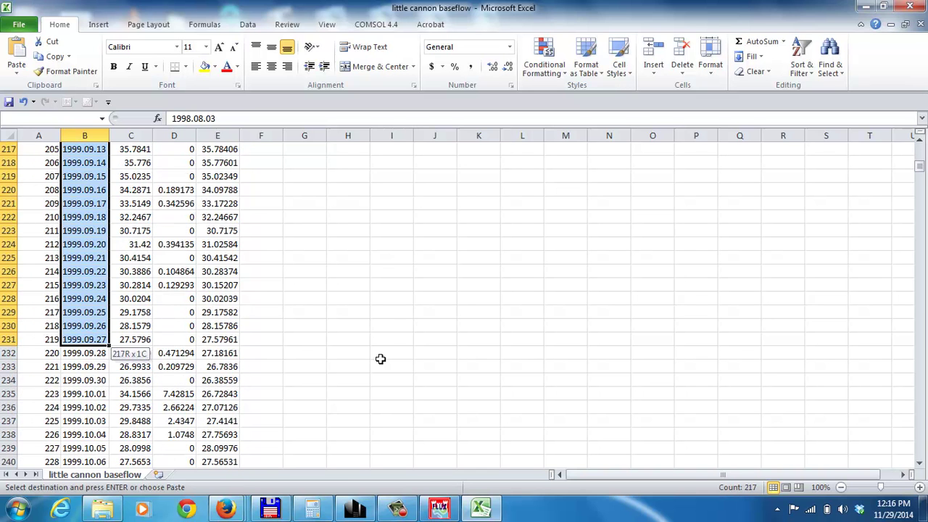
key("shift+Down")
key("shift+Down")
key("shift+Down")
key("shift+Down")
key("shift+Down")
key("shift+Down")
key("shift+Down")
key("shift+Down")
key("shift+Down")
key("shift+Down")
key("shift+Down")
key("shift+Down")
key("shift+Down")
key("shift+Down")
key("shift+Down")
key("shift+Down")
key("shift+Down")
key("shift+Down")
key("shift+Down")
key("shift+Down")
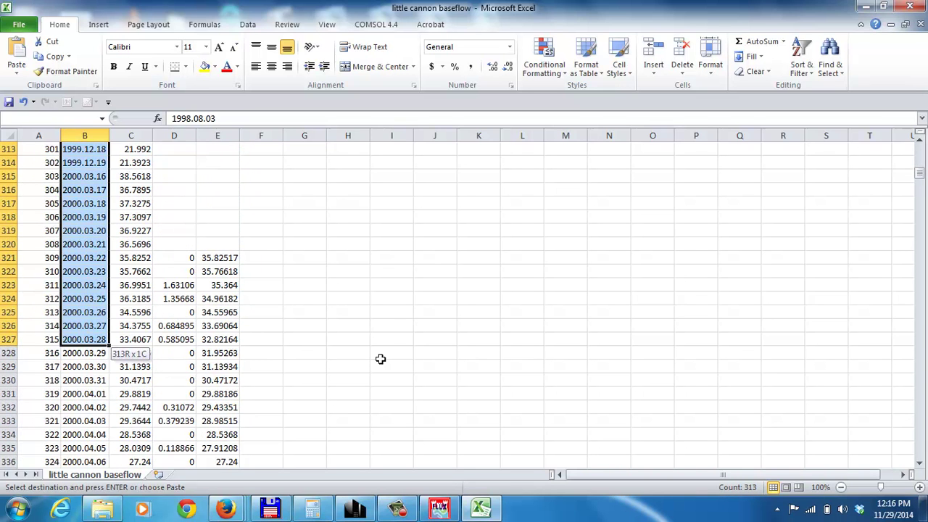
key("shift+Down")
key("shift+Down")
key("shift+Down")
key("shift+Down")
key("shift+Down")
key("shift+Down")
key("shift+Down")
key("shift+Down")
key("shift+Down")
key("shift+Down")
key("shift+Down")
key("shift+Down")
key("shift+Down")
key("shift+Down")
key("shift+Down")
key("shift+Down")
key("shift+Down")
key("shift+Down")
key("shift+Down")
key("shift+Down")
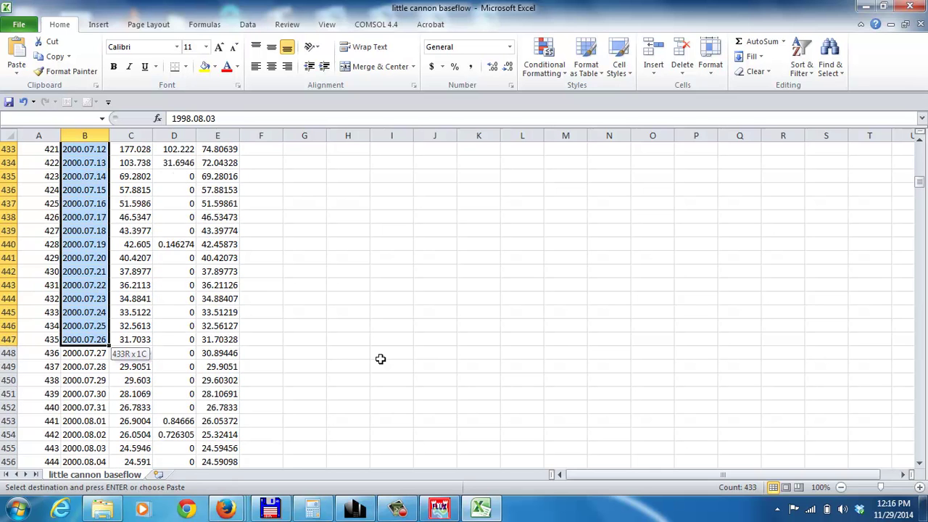
key("shift+Down")
key("shift+Down")
key("shift+Down")
key("shift+Down")
key("shift+Down")
key("shift+Down")
key("shift+Down")
key("shift+Down")
key("shift+Down")
key("shift+Down")
key("shift+Down")
key("shift+Down")
key("shift+Down")
key("shift+Down")
key("shift+Down")
key("shift+Down")
key("shift+Down")
key("shift+Down")
key("shift+Down")
key("shift+Down")
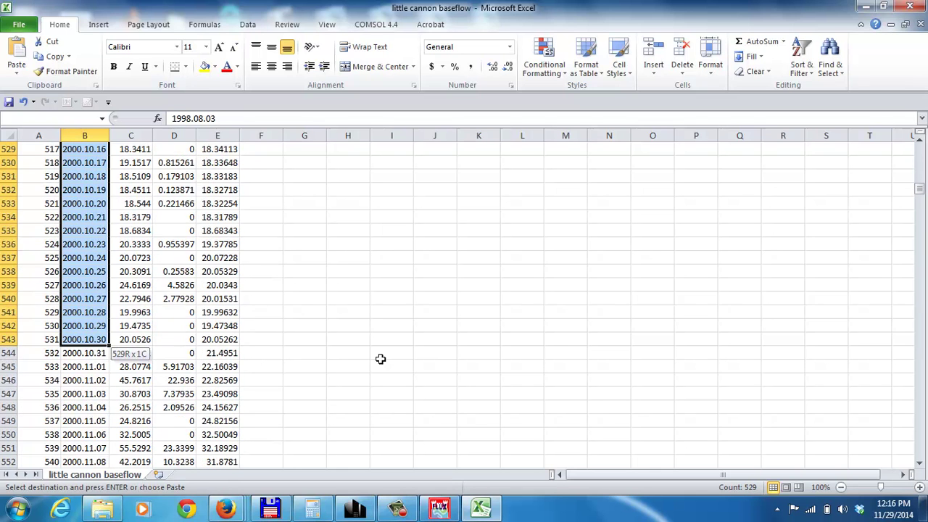
key("shift+Down")
key("shift+Down")
key("shift+Down")
key("shift+Down")
key("shift+Down")
key("shift+Down")
key("shift+Down")
key("shift+Down")
key("shift+Down")
key("shift+Down")
key("shift+Down")
key("shift+Down")
key("shift+Down")
key("shift+Down")
key("shift+Down")
key("shift+Down")
key("shift+Down")
key("shift+Down")
key("shift+Down")
key("shift+Down")
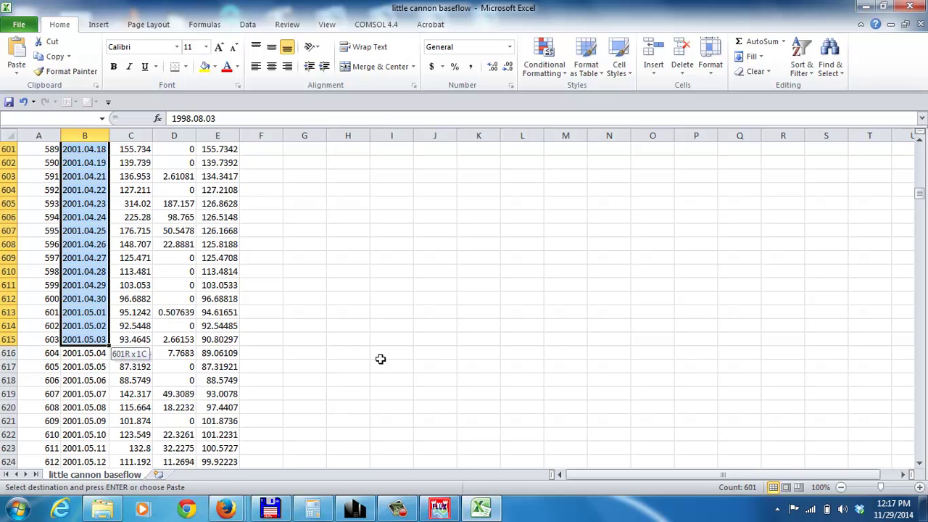
key("shift+Down")
key("shift+Down")
key("shift+Down")
key("shift+Down")
key("shift+Down")
key("shift+Down")
key("shift+Down")
key("shift+Down")
key("shift+Down")
key("shift+Down")
key("shift+Down")
key("shift+Down")
key("shift+Down")
key("shift+Down")
key("shift+Down")
key("shift+Down")
key("shift+Down")
key("shift+Down")
key("shift+Down")
key("shift+Down")
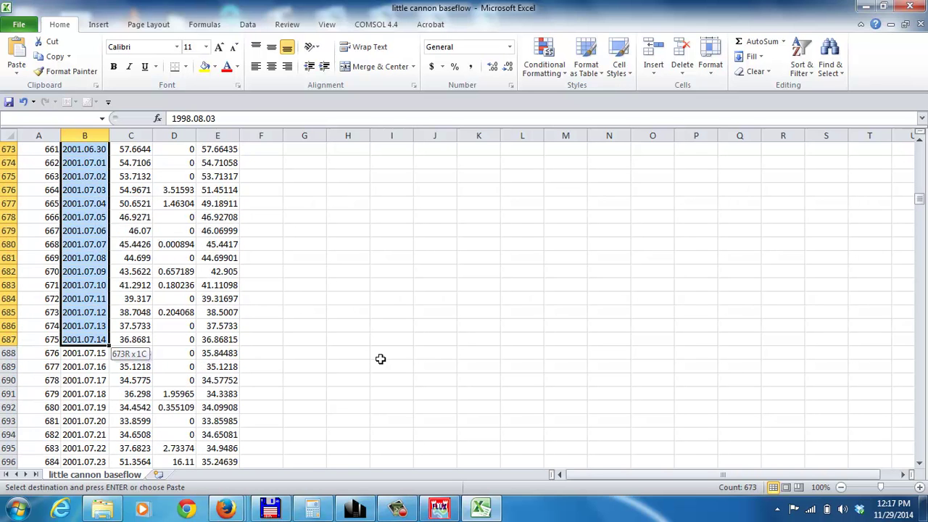
key("shift+Down")
key("shift+Down")
key("shift+Down")
key("shift+Down")
key("shift+Down")
key("shift+Down")
key("shift+Down")
key("shift+Down")
key("shift+Down")
key("shift+Down")
key("shift+Down")
key("shift+Down")
key("shift+Down")
key("shift+Down")
key("shift+Down")
key("shift+Down")
key("shift+Down")
key("shift+Down")
key("shift+Down")
key("shift+Down")
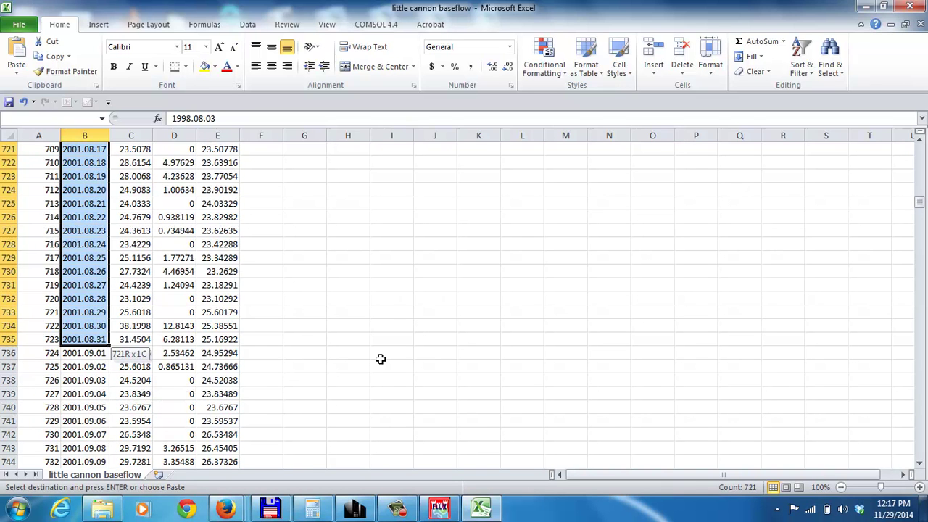
key("shift+Down")
key("shift+Down")
key("shift+Down")
key("shift+Down")
key("shift+Down")
key("shift+Down")
key("shift+Down")
key("shift+Down")
key("shift+Down")
key("shift+Down")
key("shift+Down")
key("shift+Down")
key("shift+Down")
key("shift+Down")
key("shift+Down")
key("shift+Down")
key("shift+Down")
key("shift+Down")
key("shift+Down")
key("shift+Down")
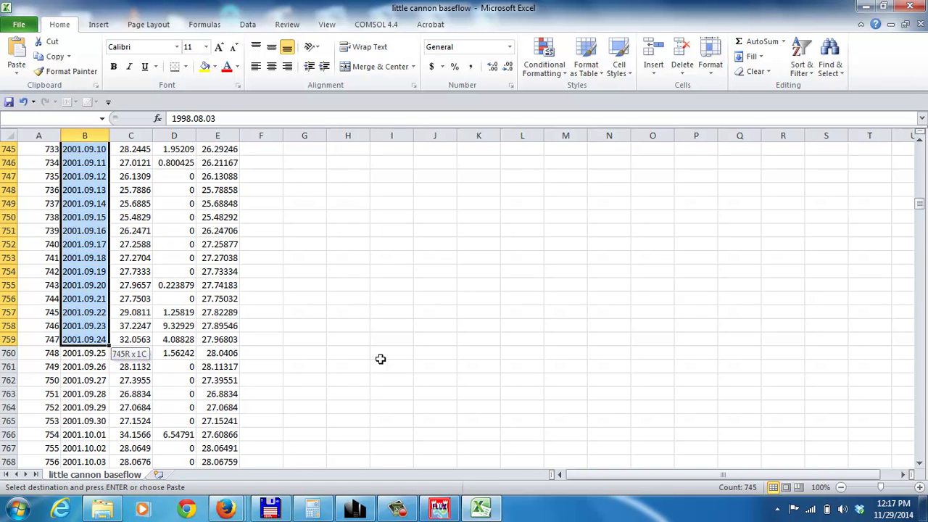
key("shift+Down")
key("shift+Down")
key("shift+Down")
key("shift+Down")
key("shift+Down")
key("shift+Down")
key("shift+Down")
key("shift+Down")
key("shift+Down")
key("shift+Down")
key("shift+Down")
key("shift+Down")
key("shift+Down")
key("shift+Down")
key("shift+Down")
key("shift+Down")
key("shift+Down")
key("shift+Down")
key("shift+Down")
key("shift+Down")
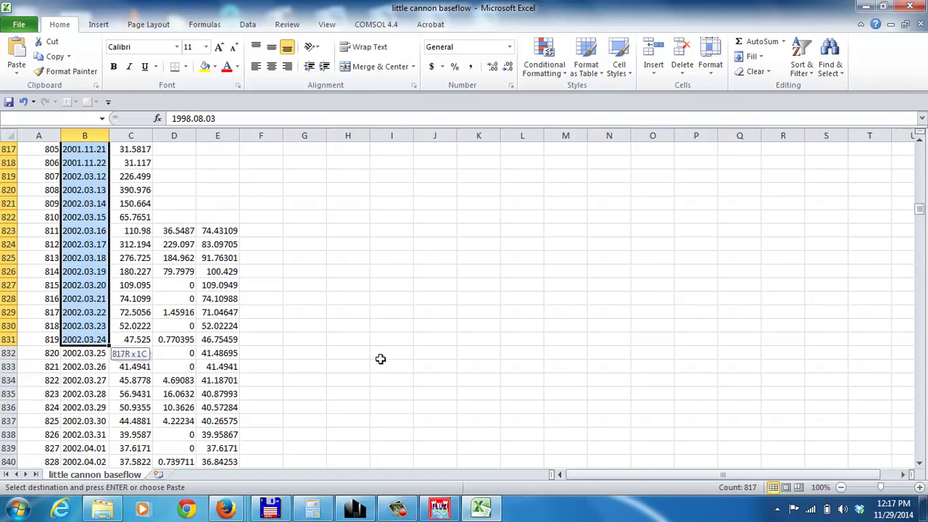
key("shift+Down")
key("shift+Down")
key("shift+Down")
key("shift+Down")
key("shift+Down")
key("shift+Down")
key("shift+Down")
key("shift+Down")
key("shift+Down")
key("shift+Down")
key("shift+Down")
key("shift+Down")
key("shift+Down")
key("shift+Down")
key("shift+Down")
key("shift+Down")
key("shift+Down")
key("shift+Down")
key("shift+Down")
key("shift+Down")
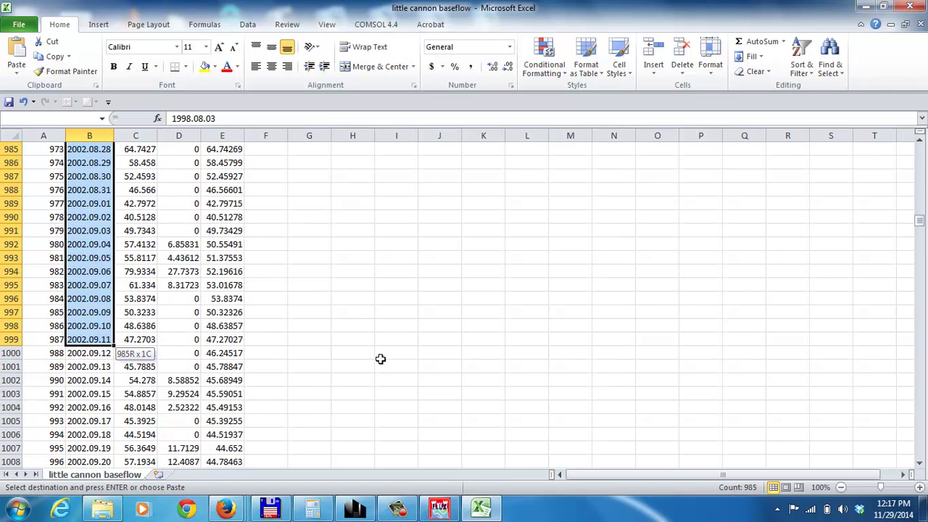
key("shift+Down")
key("shift+Down")
key("shift+Down")
key("shift+Down")
key("shift+Down")
key("shift+Down")
key("shift+Down")
key("shift+Down")
key("shift+Down")
key("shift+Down")
key("shift+Down")
key("shift+Down")
key("shift+Down")
key("shift+Down")
key("shift+Down")
key("shift+Down")
key("shift+Down")
key("shift+Down")
key("shift+Down")
key("shift+Down")
key("shift+Down")
key("shift+Down")
key("shift+Down")
key("shift+Down")
key("shift+Down")
key("shift+Down")
key("shift+Down")
key("shift+Down")
key("shift+Down")
key("shift+Down")
key("shift+Down")
key("shift+Down")
key("shift+Down")
key("shift+Down")
key("shift+Down")
key("shift+Down")
key("shift+Down")
key("shift+Down")
key("shift+Down")
key("shift+Down")
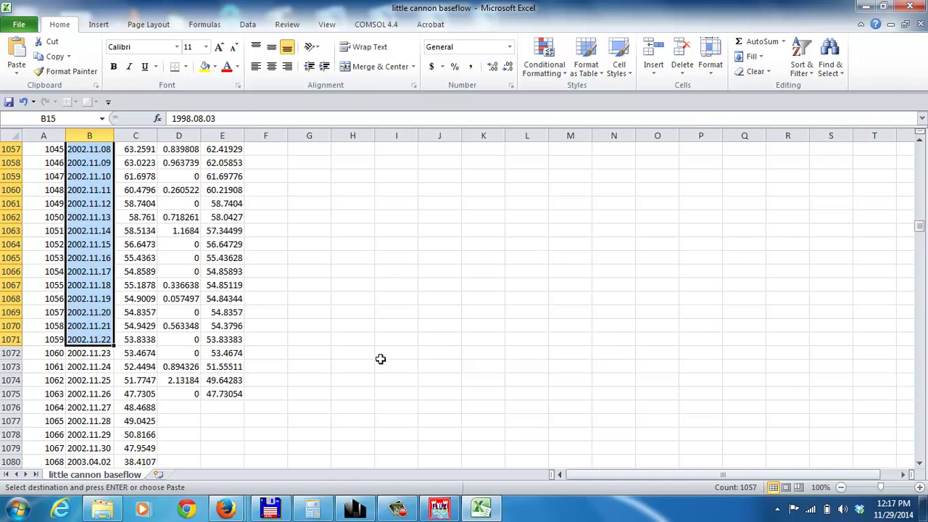
- Paste the next-day formula into the selected column B range and page down to verify the dates
key("ctrl+v")
key("Return")
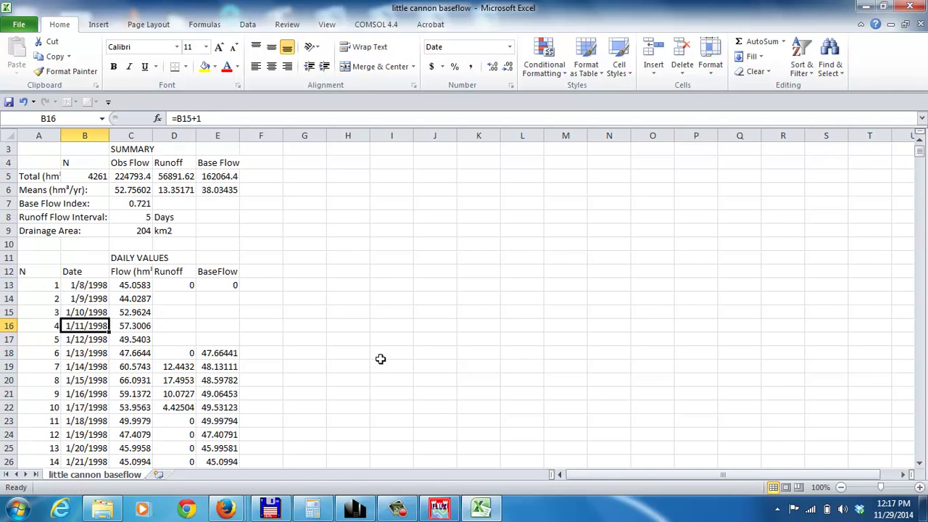
key("Down")
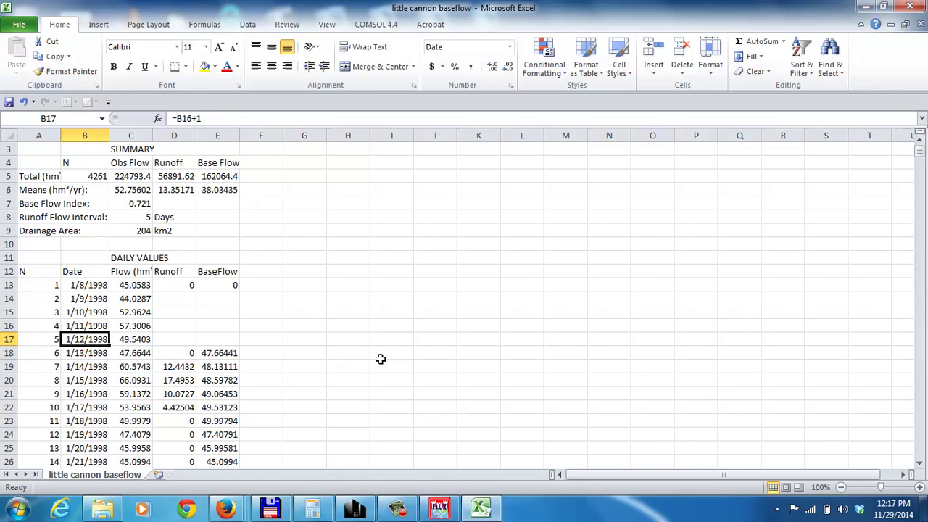
key("Page_Down")
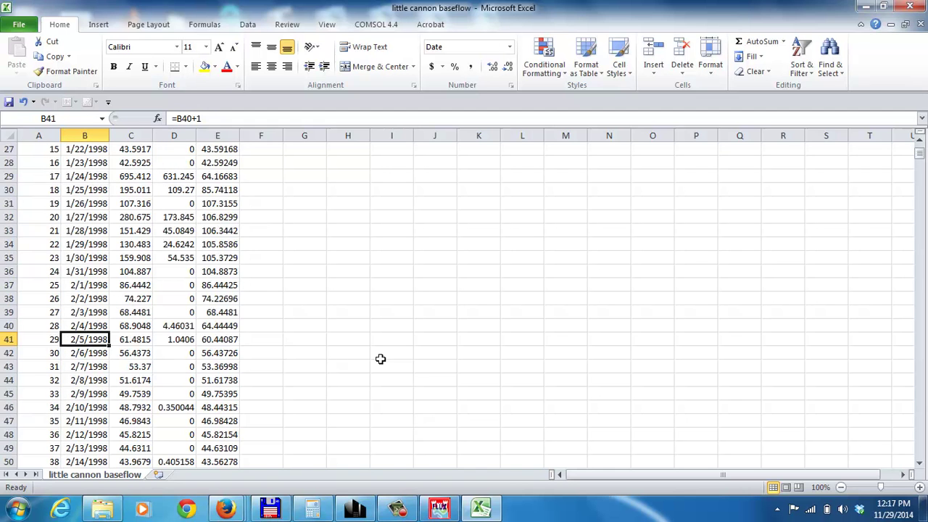
key("Page_Down")
key("Page_Down")
key("Page_Down")
key("Page_Down")
key("Page_Down")
key("Page_Down")
key("Page_Down")
key("Page_Down")
key("Page_Down")
key("Page_Down")
key("Page_Down")
key("Page_Down")
key("Page_Down")
key("Page_Down")
key("Page_Down")
key("Page_Down")
key("Page_Down")
key("Page_Down")
key("Page_Down")
key("Page_Down")
key("Page_Down")
key("Page_Down")
key("Page_Down")
key("Page_Down")
key("Page_Down")
key("Page_Down")
key("Page_Down")
key("Page_Down")
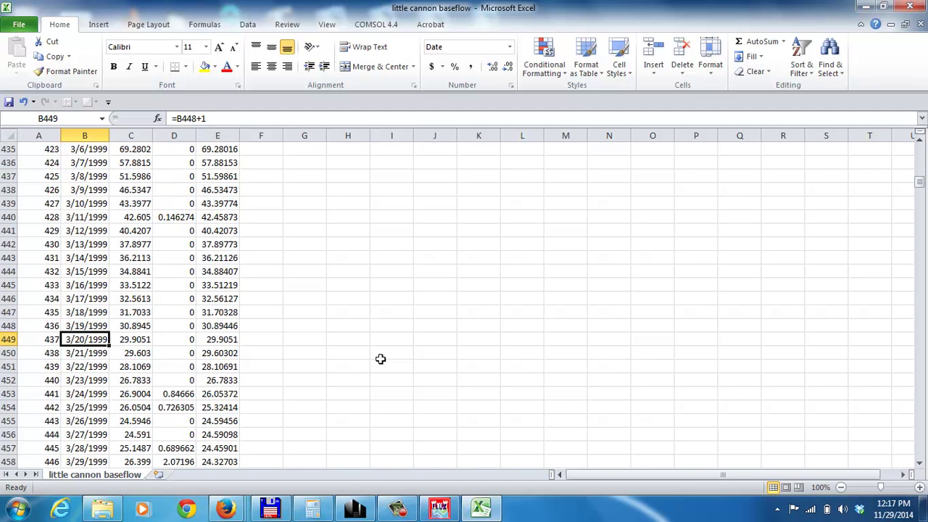
key("Page_Down")
key("Page_Down")
key("Page_Down")
key("Page_Down")
key("Page_Down")
key("Page_Down")
key("Page_Down")
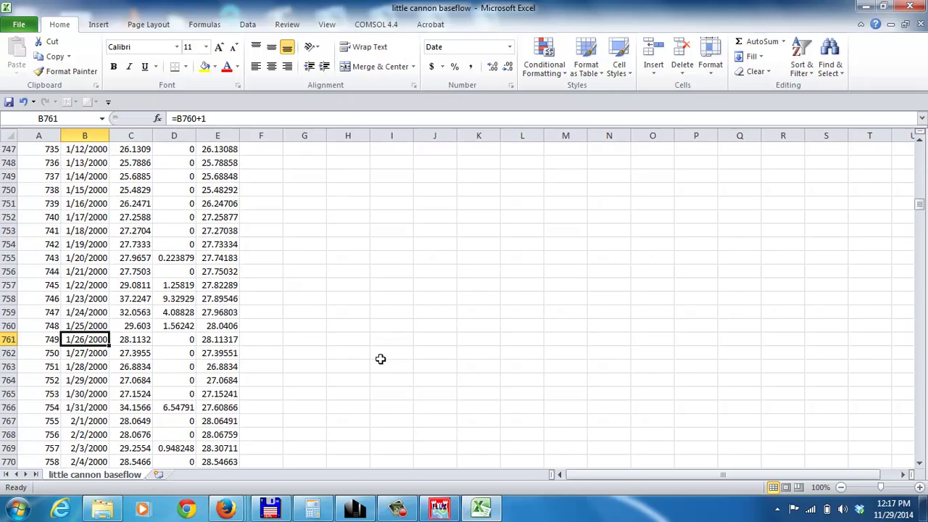
key("Page_Down")
key("Page_Down")
key("Page_Down")
key("Page_Down")
key("Page_Down")
key("Page_Down")
key("Page_Down")
key("Page_Down")
key("Page_Down")
key("Page_Down")
key("Page_Down")
key("Page_Down")
key("Page_Down")
key("Page_Down")
key("Page_Down")
key("Page_Down")
key("Page_Down")
key("Page_Down")
key("Page_Down")
key("Page_Down")
key("Page_Down")
key("Page_Down")
key("Page_Down")
key("Page_Down")
key("Page_Down")
key("Page_Down")
key("Page_Down")
key("Page_Down")
key("Page_Down")
key("Page_Down")
key("Page_Down")
key("Page_Down")
key("Page_Down")
key("Page_Down")
key("Page_Down")
key("Page_Down")
key("Page_Down")
key("Page_Down")
key("Page_Down")
key("Page_Down")
key("Page_Down")
key("Page_Down")
key("Page_Down")
key("Page_Down")
key("Page_Down")
key("Page_Down")
key("Page_Down")
key("Page_Down")
key("Page_Down")
key("Page_Down")
key("Page_Down")
key("Page_Down")
key("Page_Down")
key("Page_Down")
key("Page_Down")
key("Page_Down")
key("Page_Down")
key("Page_Down")
key("Page_Down")
key("Page_Down")
key("Page_Down")
key("Page_Down")
key("Page_Down")
key("Page_Down")
key("Page_Down")
key("Page_Down")
key("Page_Down")
key("Page_Down")
key("Page_Down")
key("Page_Down")
key("Page_Down")
key("Page_Down")
key("Page_Down")
key("Page_Down")
key("Page_Down")
key("Page_Down")
key("Page_Down")
key("Page_Down")
key("Page_Down")
key("Page_Down")
key("Page_Down")
key("Page_Down")
key("Page_Down")
key("Page_Down")
key("Page_Down")
key("Page_Down")
key("Page_Down")
key("Page_Down")
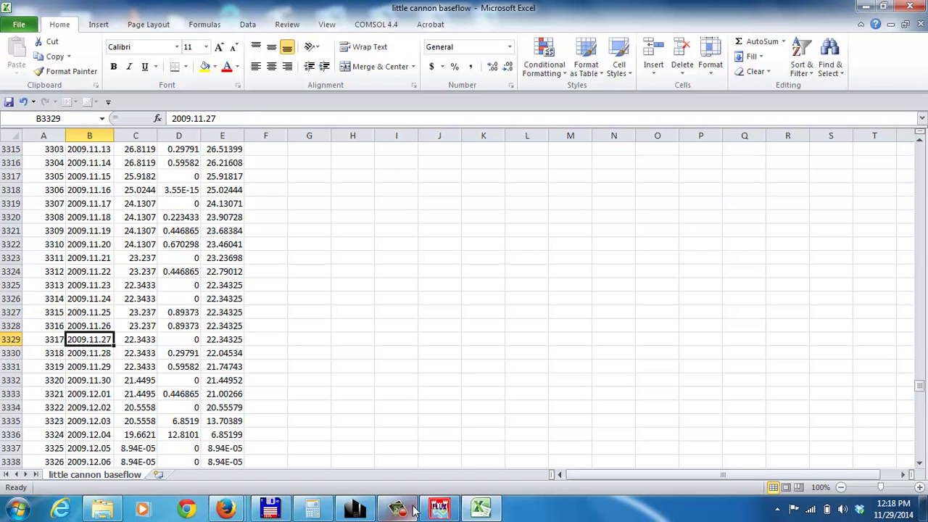
- Inspect a baseflow value near row 3323, then scroll back to the top of the sheet
mouse_move(438, 513)
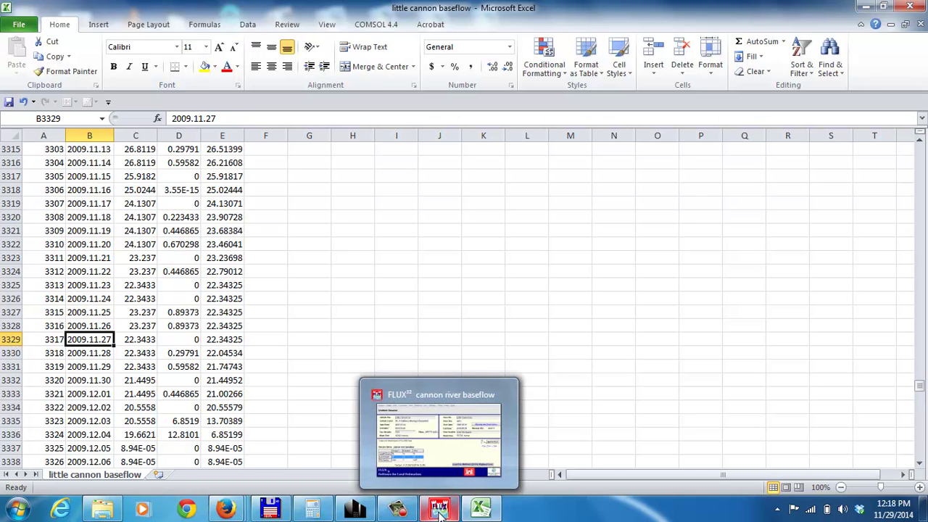
left_click(401, 338)
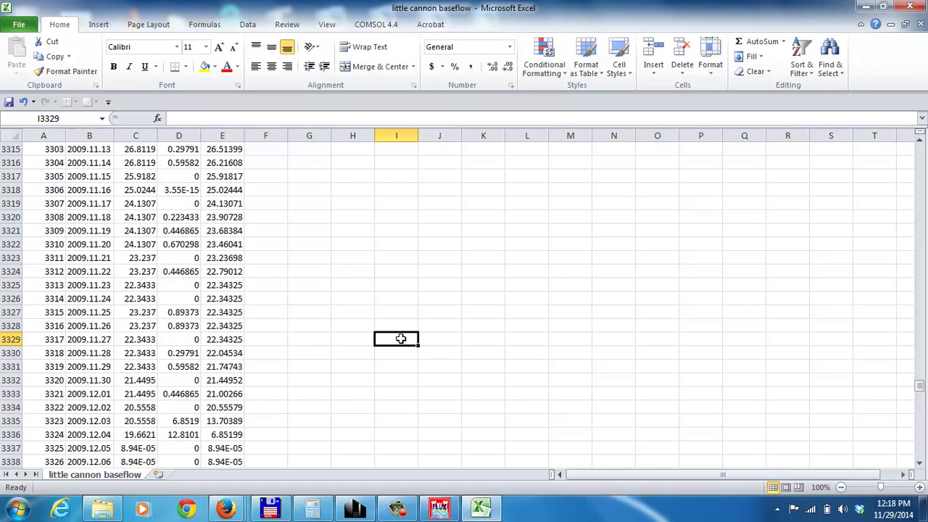
left_click(223, 257)
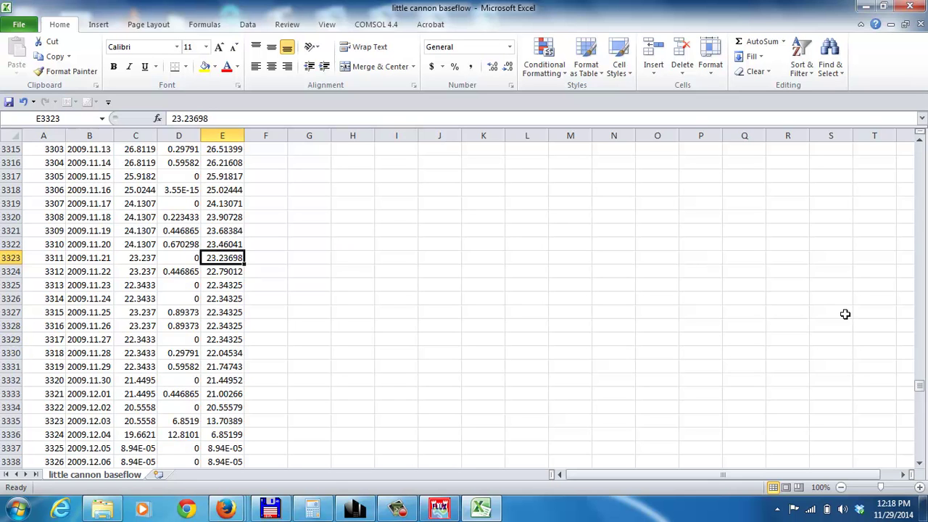
left_click(918, 392)
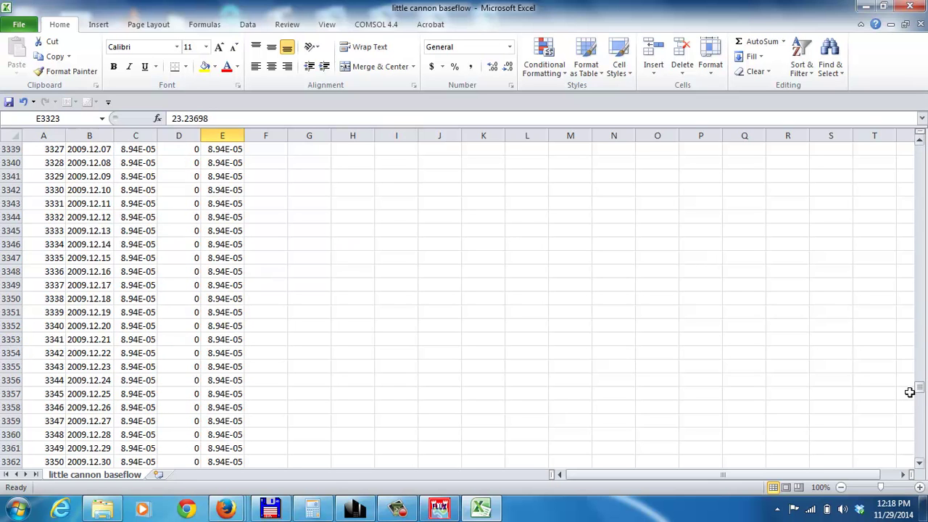
left_click_drag(919, 392, 919, 149)
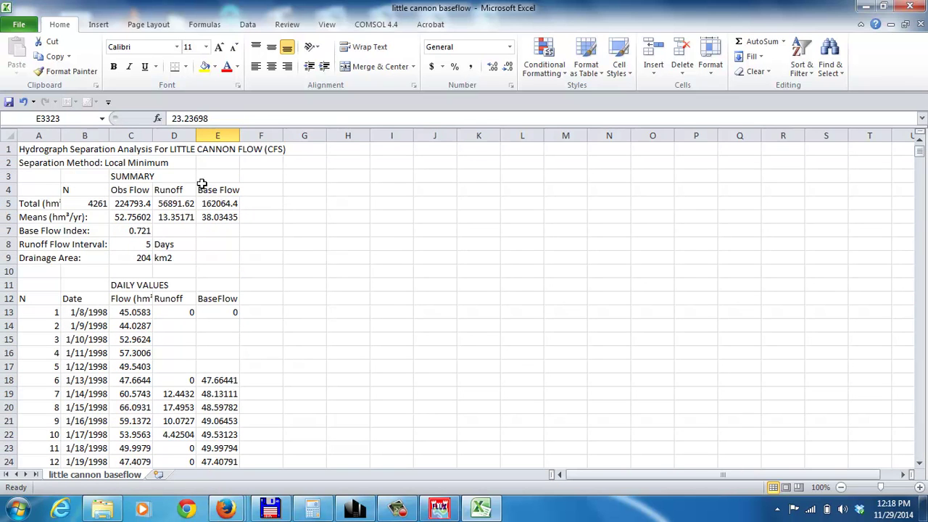
- Review the Flow (hm³/yr), Runoff and BaseFlow headings and the 47.66441 baseflow in E18
left_click(216, 380)
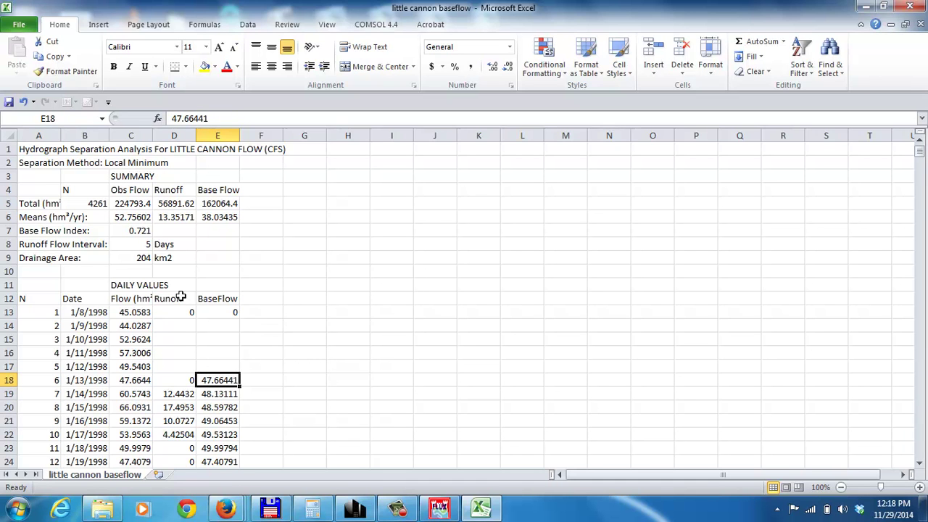
left_click(129, 298)
left_click(219, 298)
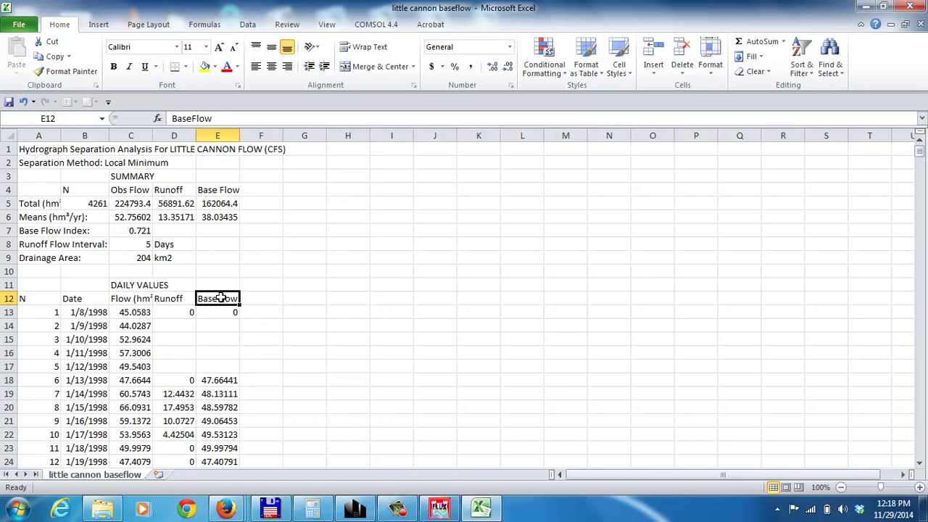
left_click(167, 298)
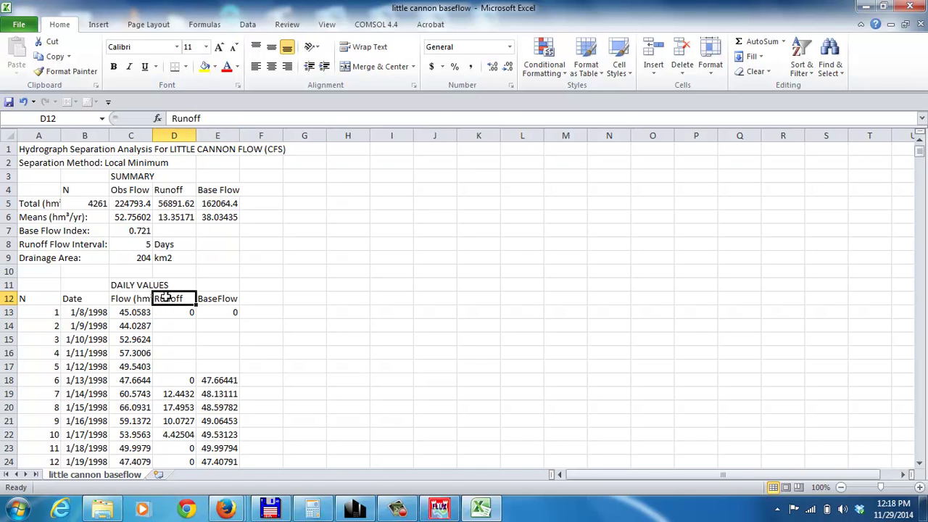
left_click(115, 299)
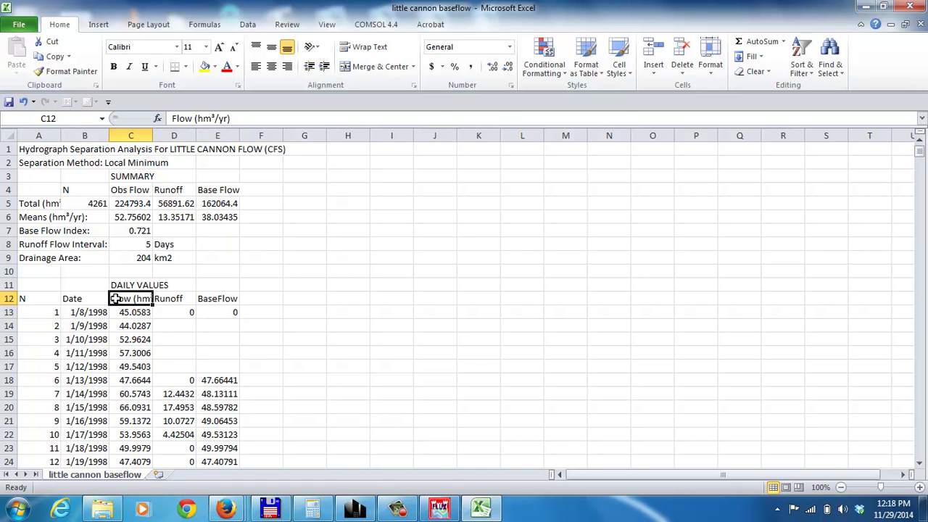
left_click(219, 379)
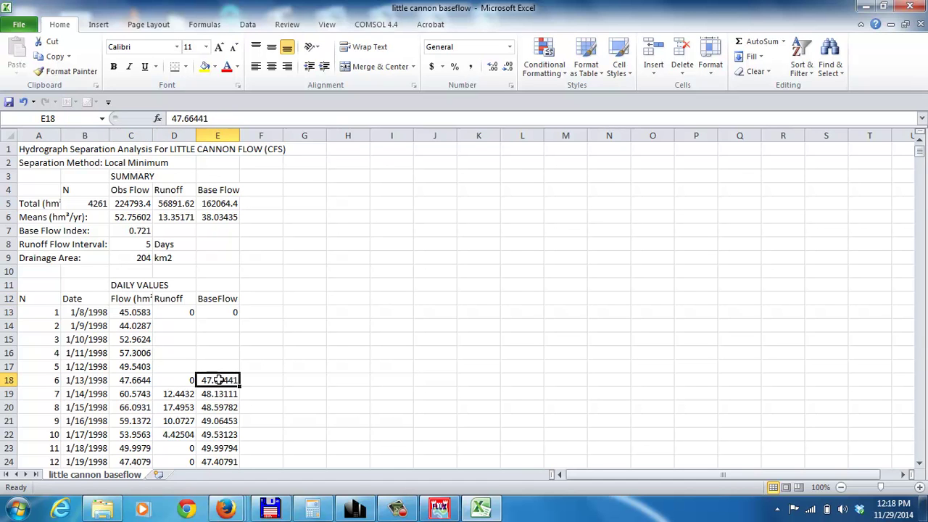
- Enter =E18*1000000*35.28/365/86400 in F18, converting 47.66441 hm³/yr to 53.3232 cfs
left_click(264, 381)
type("=")
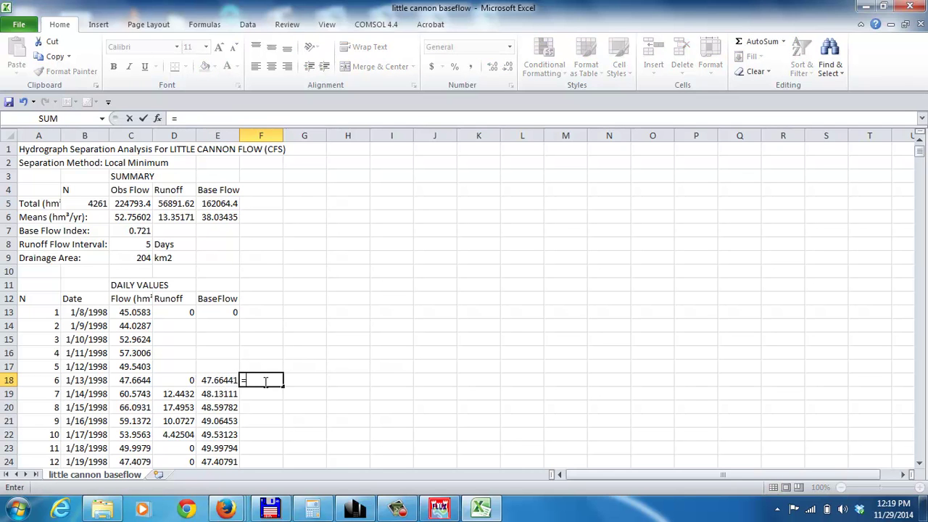
type("e18*1000000")
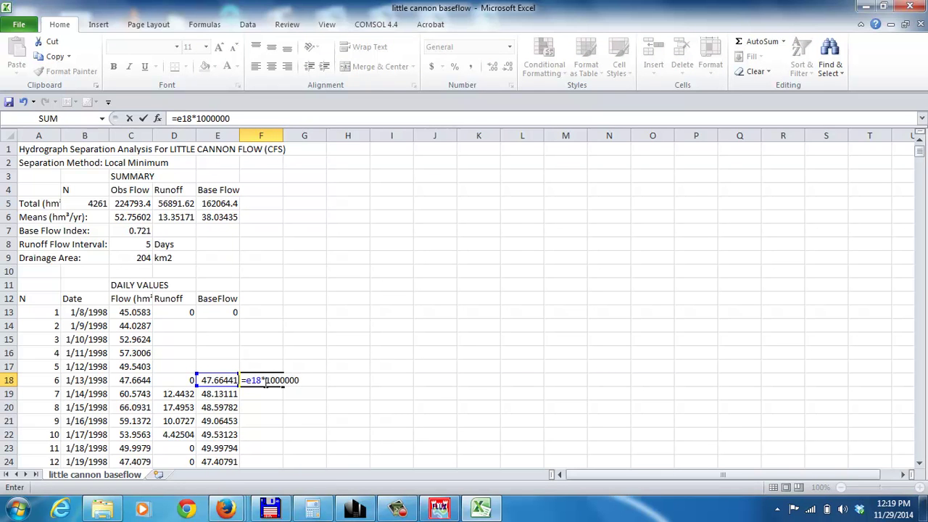
type("*35.28/365/86400")
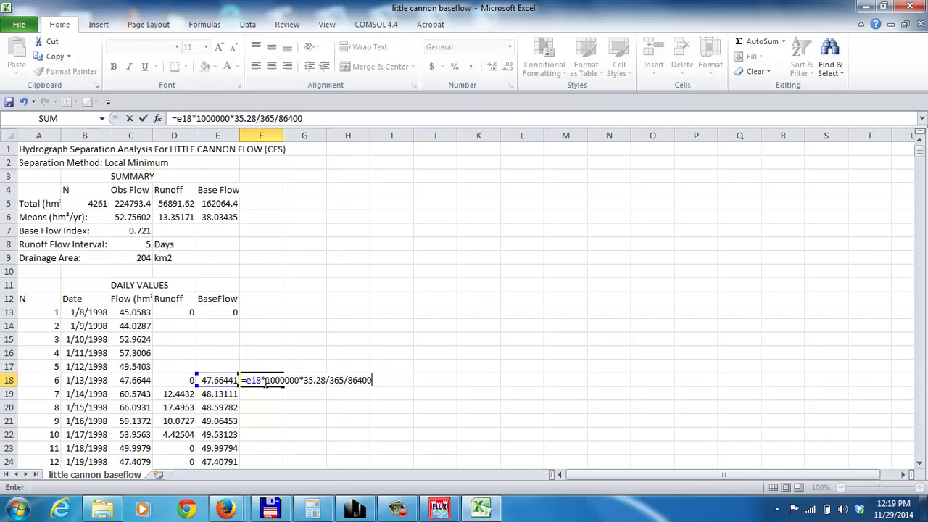
key("Return")
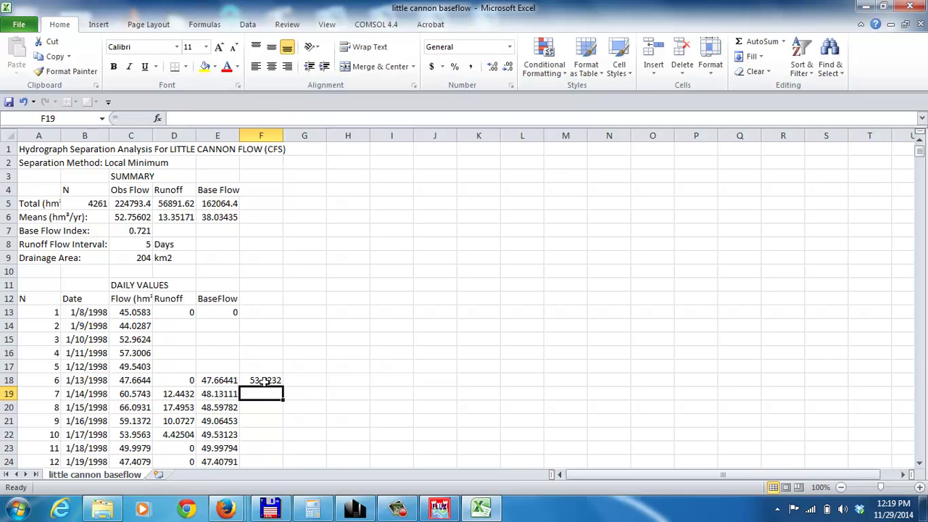
left_click(265, 381)
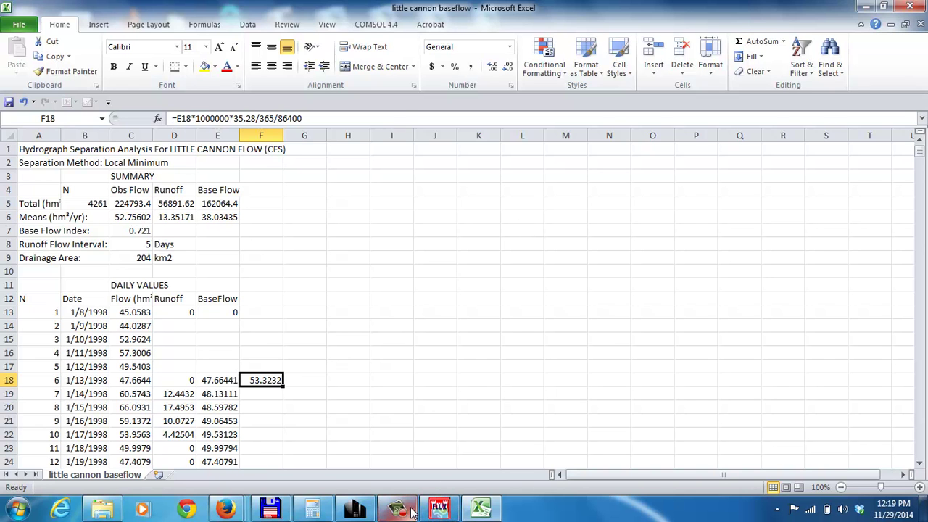
left_click(438, 510)
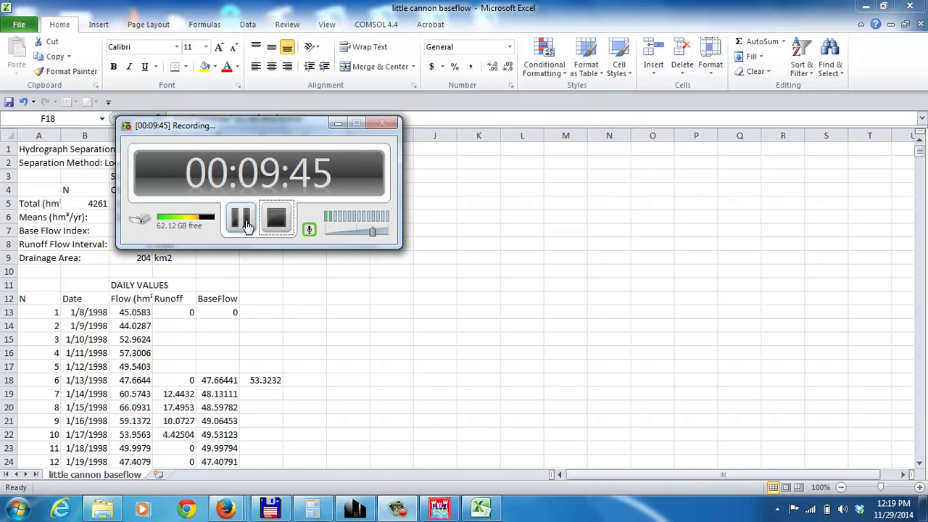